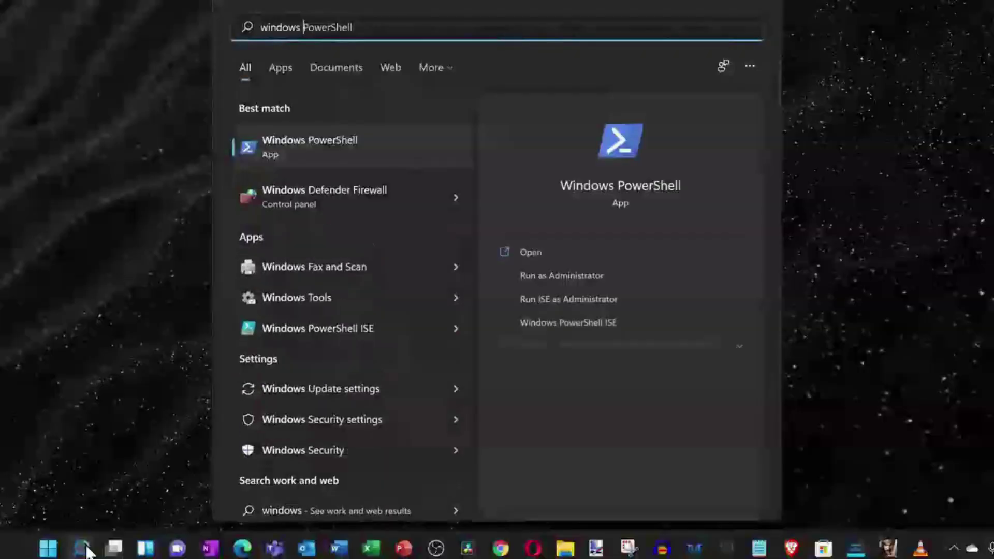
- Open the Windows Subsystem for Android settings and look at its Downloads files, then close the file view
type("sub")
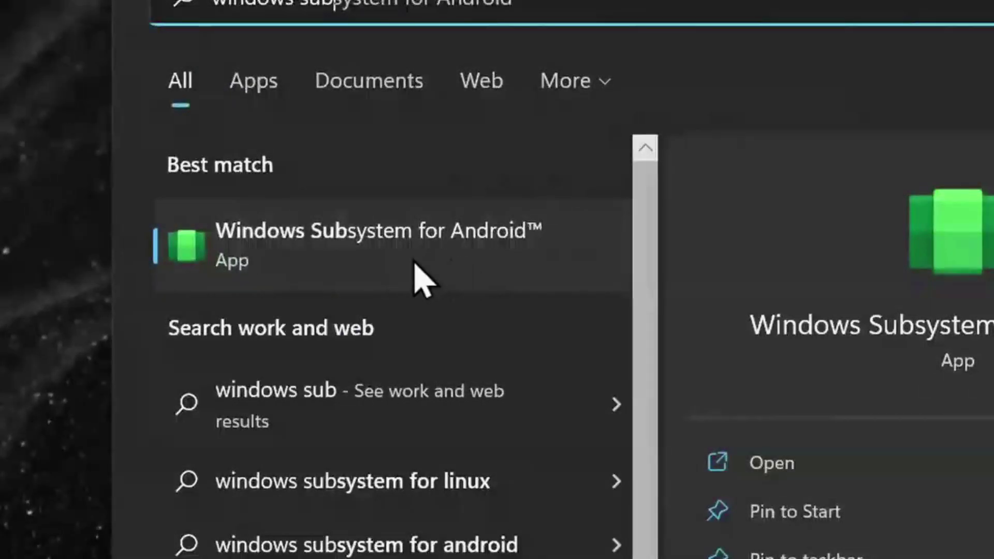
left_click(450, 267)
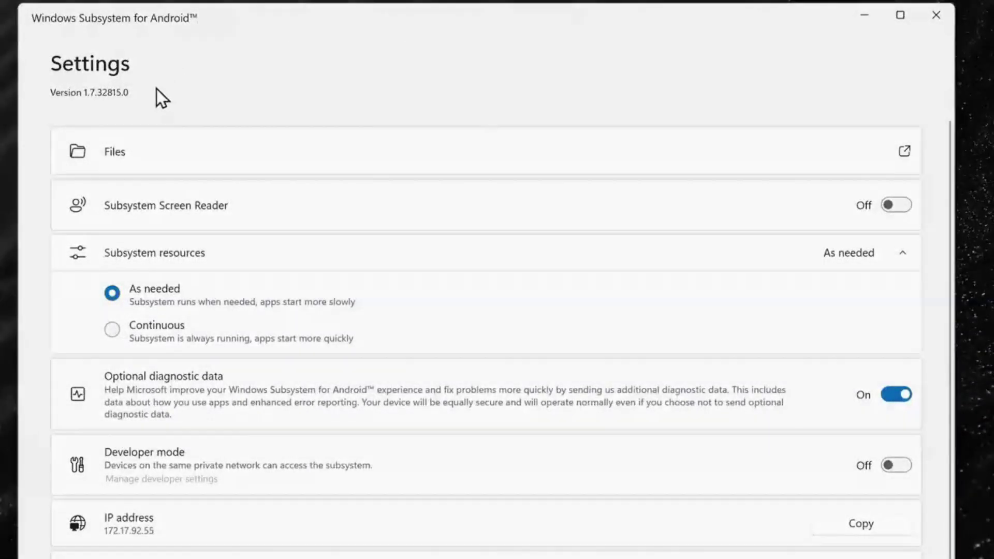
left_click(292, 160)
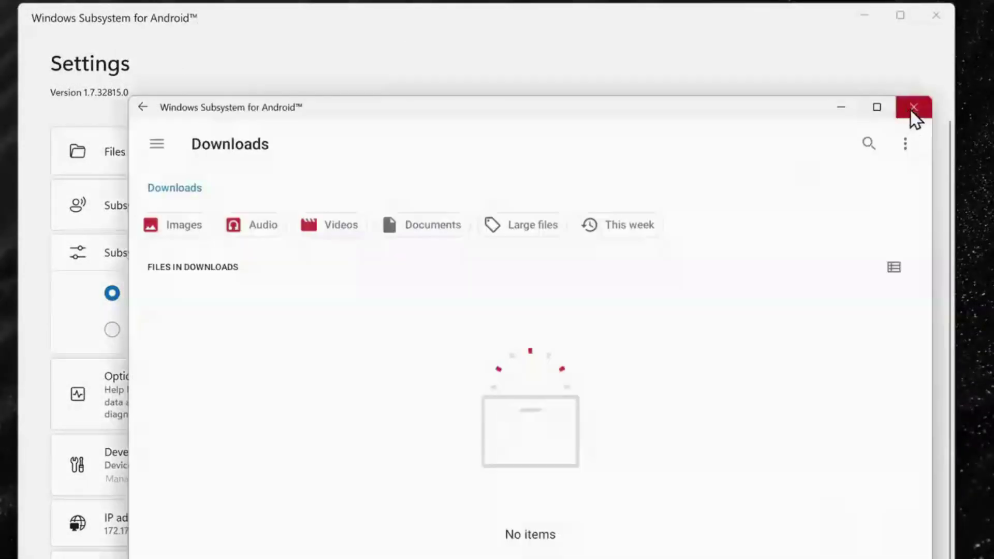
left_click(914, 109)
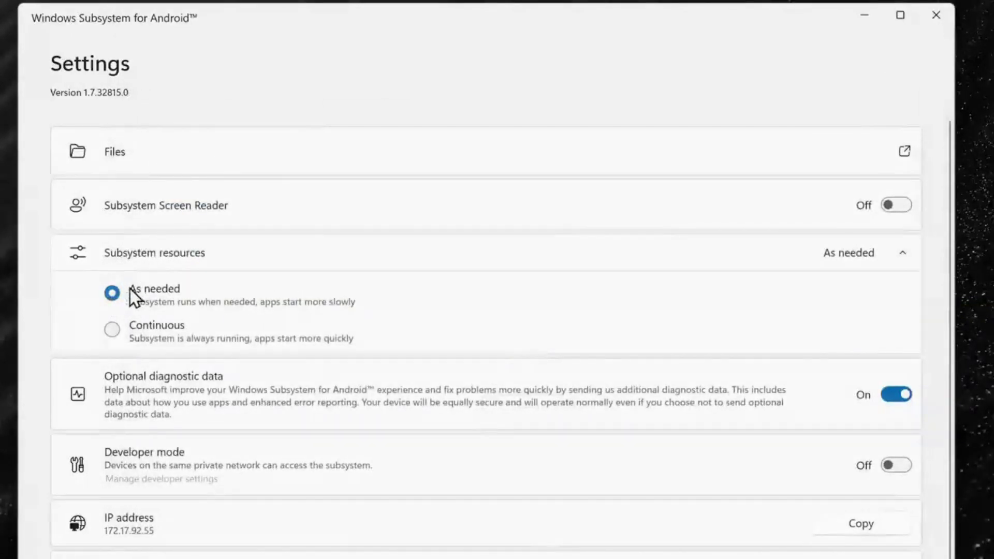
- Try the Continuous option for Subsystem resources, then return it to As needed
left_click(111, 329)
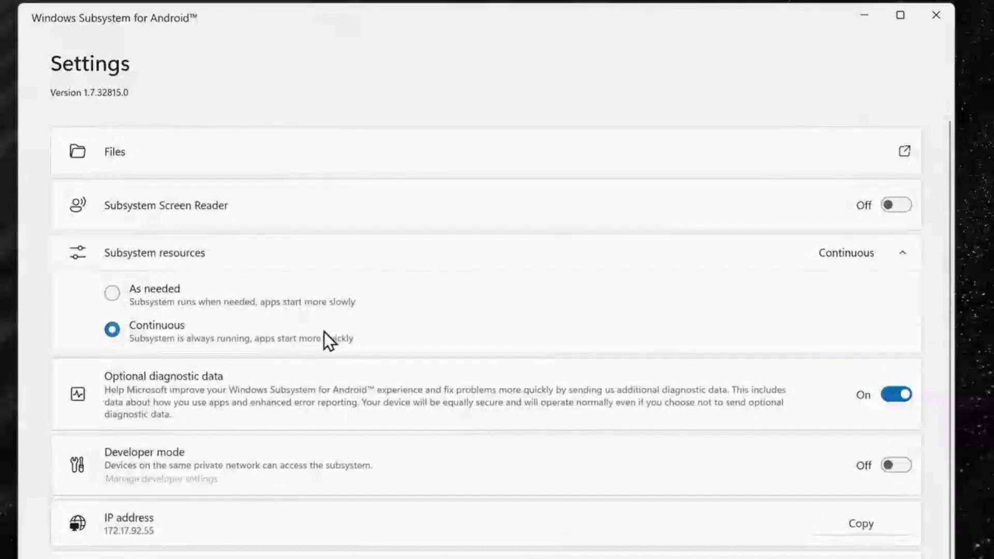
left_click(114, 293)
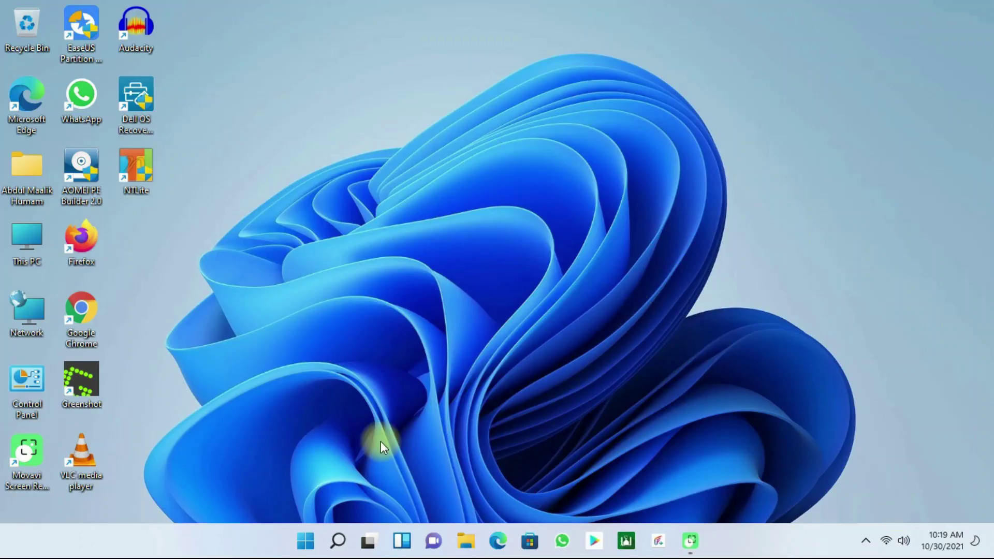
- Search Windows for "restore" and open the Create a restore point settings
left_click(307, 541)
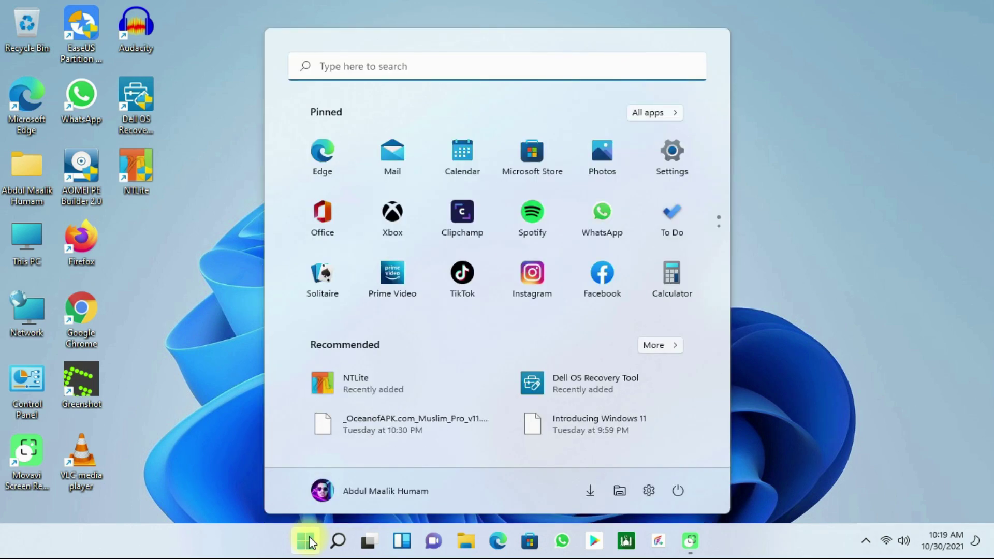
type("rest")
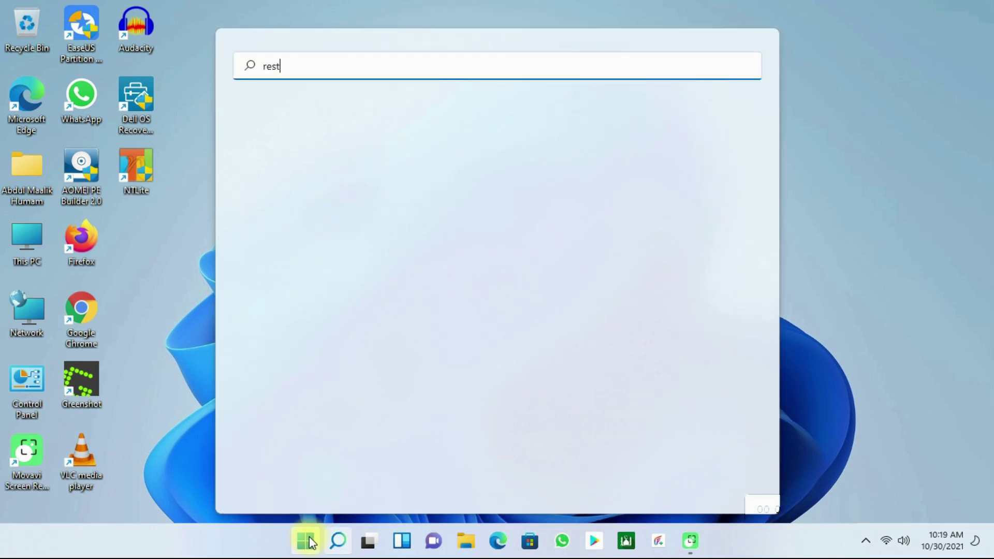
type("ore")
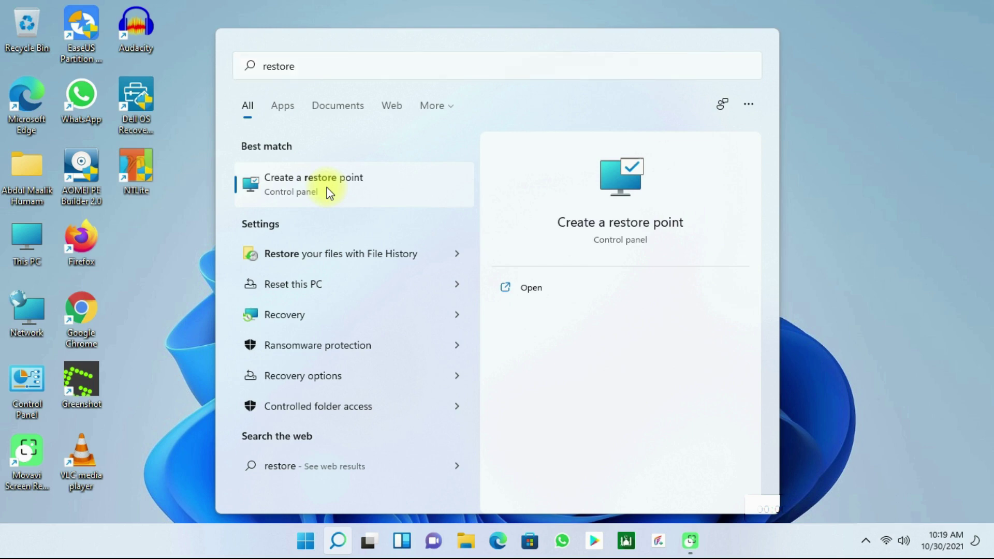
left_click(327, 187)
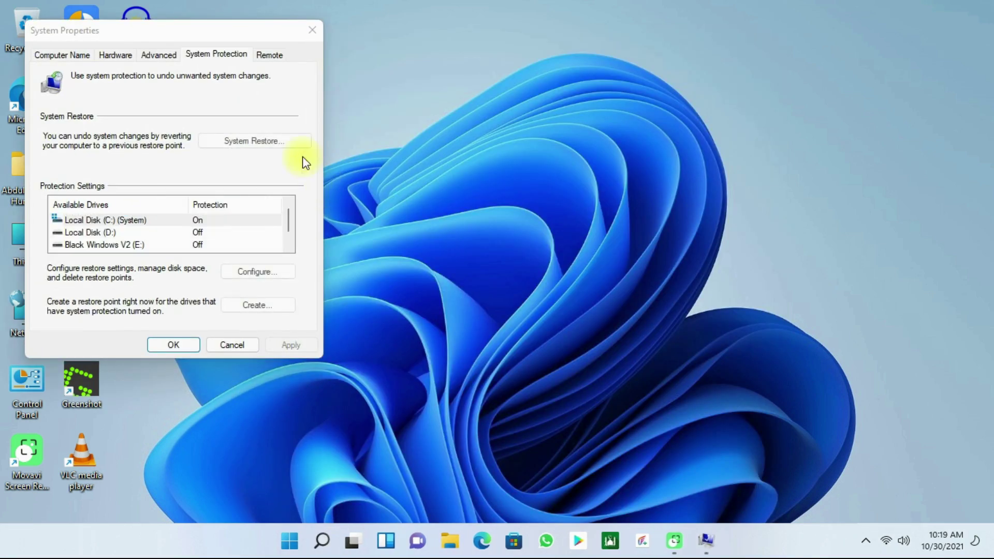
left_click_drag(188, 31, 353, 59)
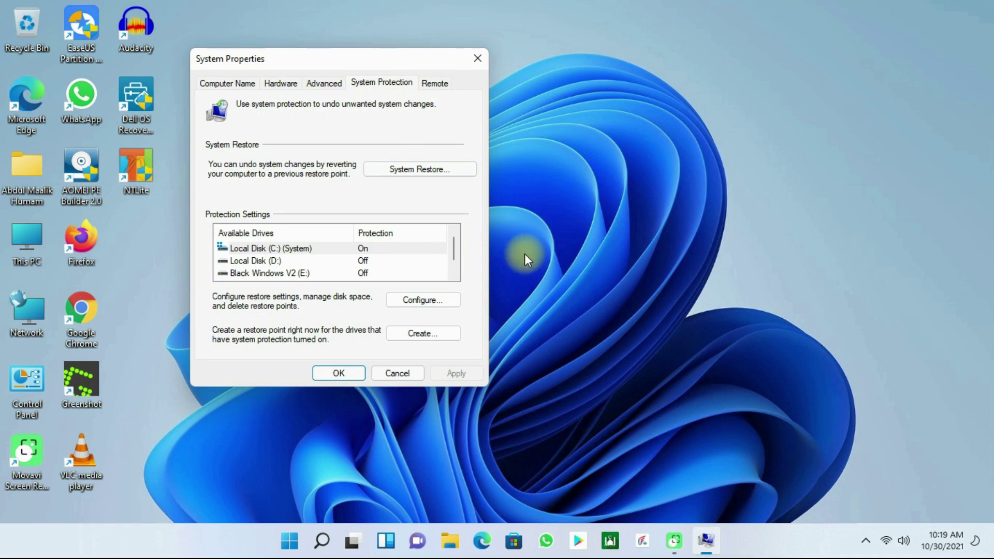
- Create a restore point with the description "restore before wsa" and dismiss the completion message
left_click(422, 334)
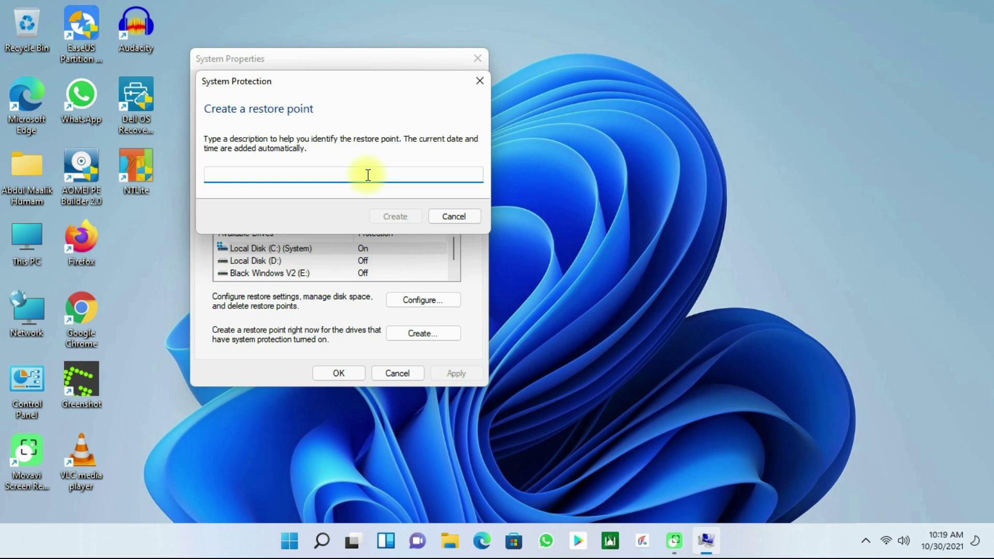
type("restore before wsa")
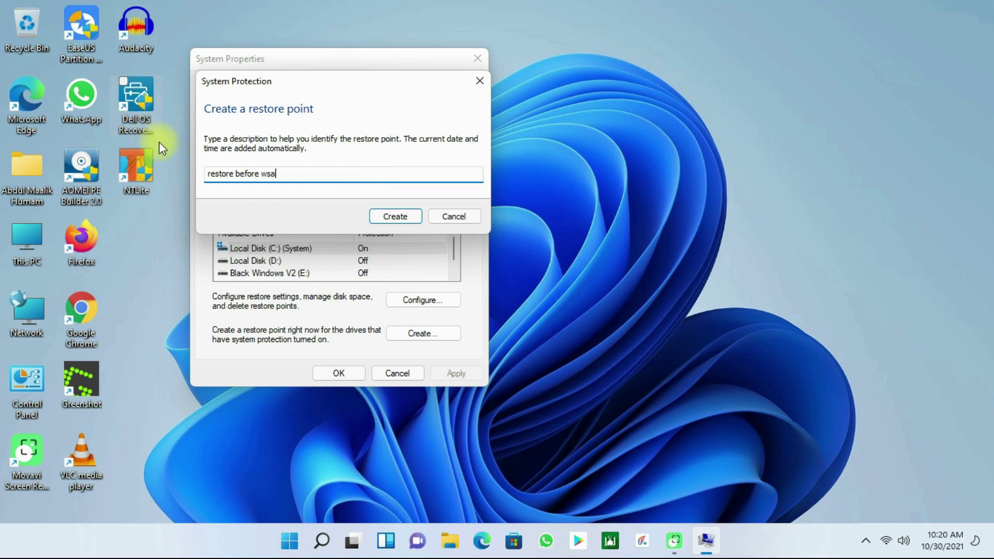
left_click(390, 219)
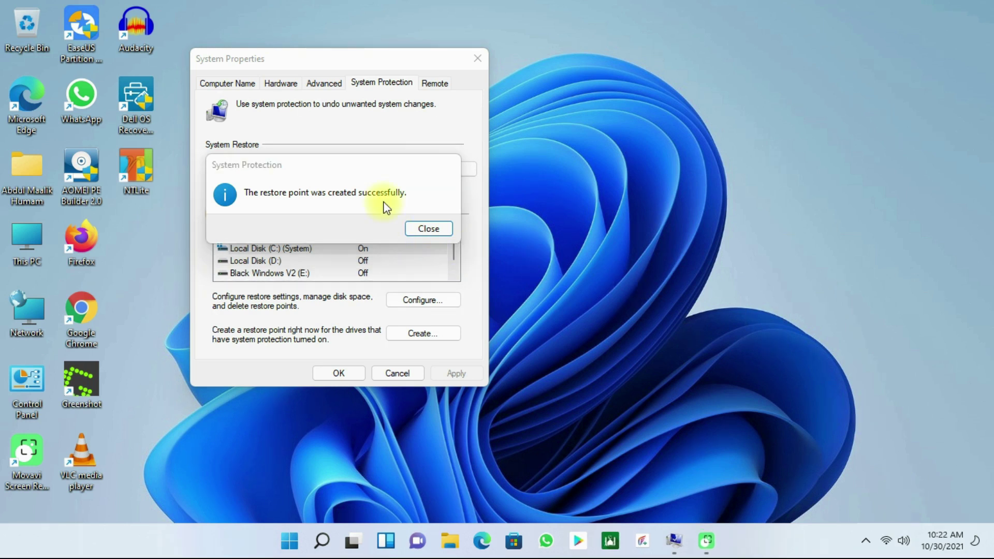
left_click(429, 228)
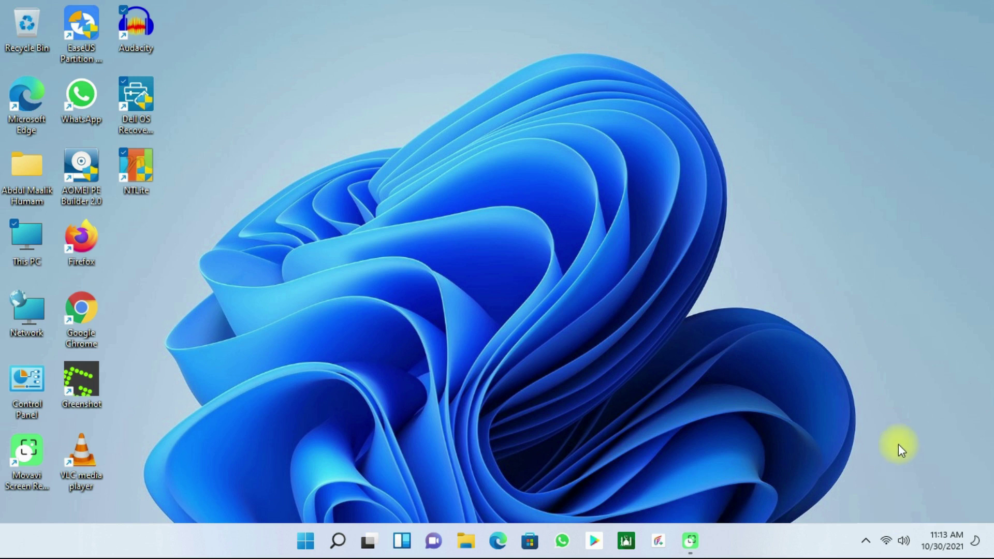
- Uninstall Windows Subsystem for Android from the list of all installed apps
left_click(303, 541)
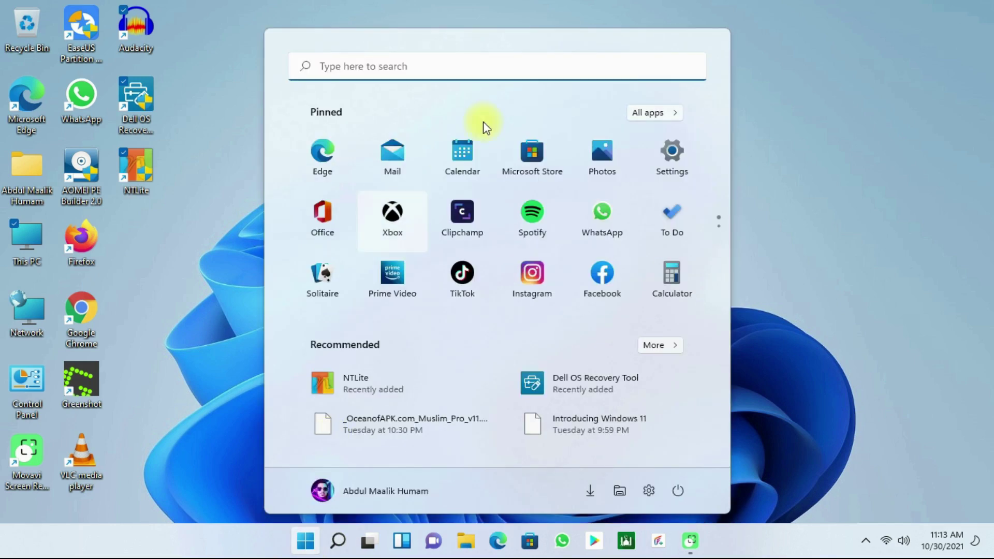
left_click(647, 113)
scroll(396, 393, "down", 10)
scroll(396, 403, "down", 15)
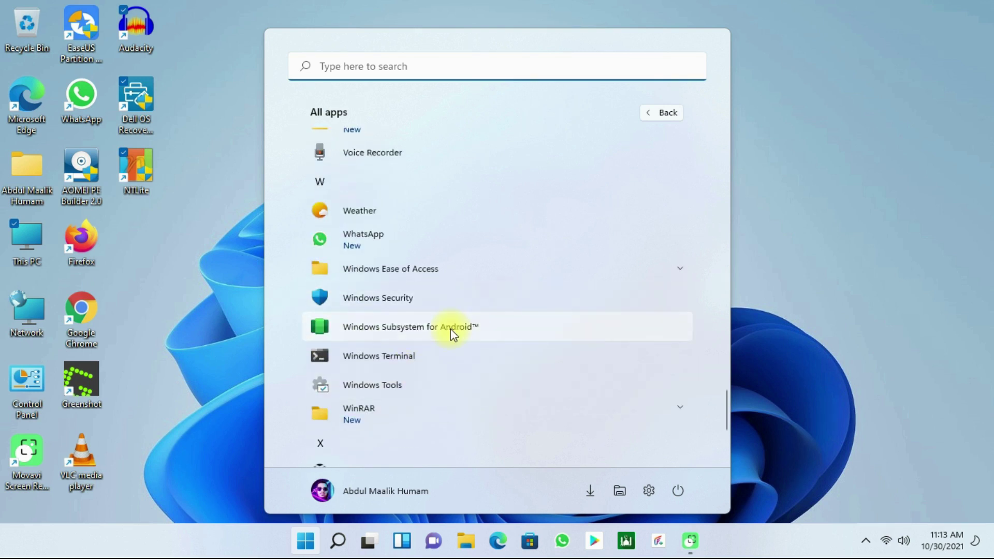
right_click(451, 328)
left_click(511, 388)
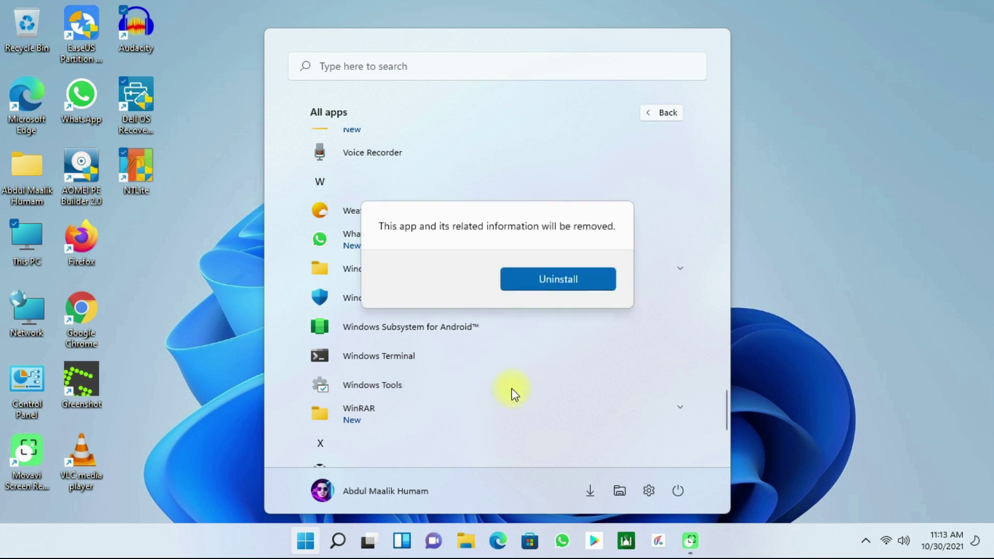
left_click(564, 280)
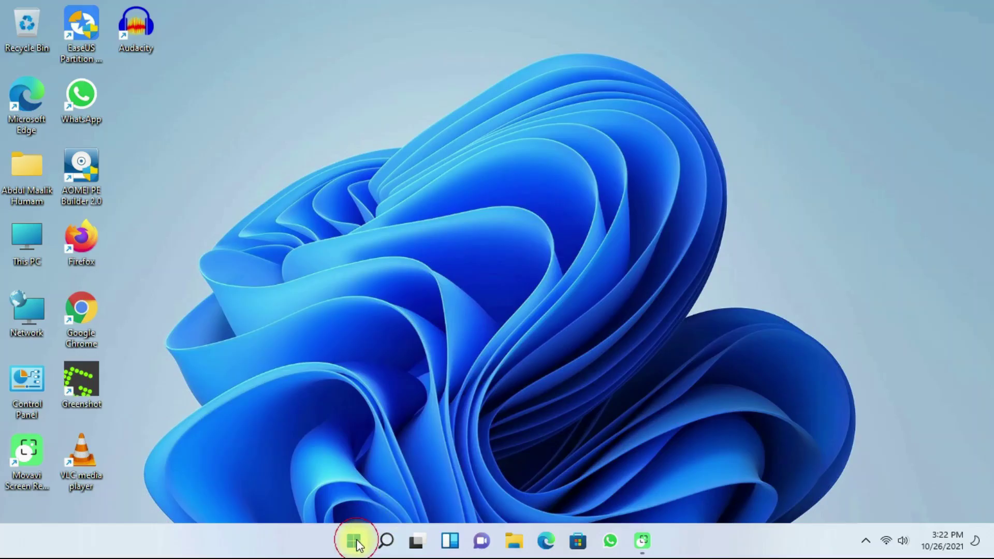
left_click(355, 541)
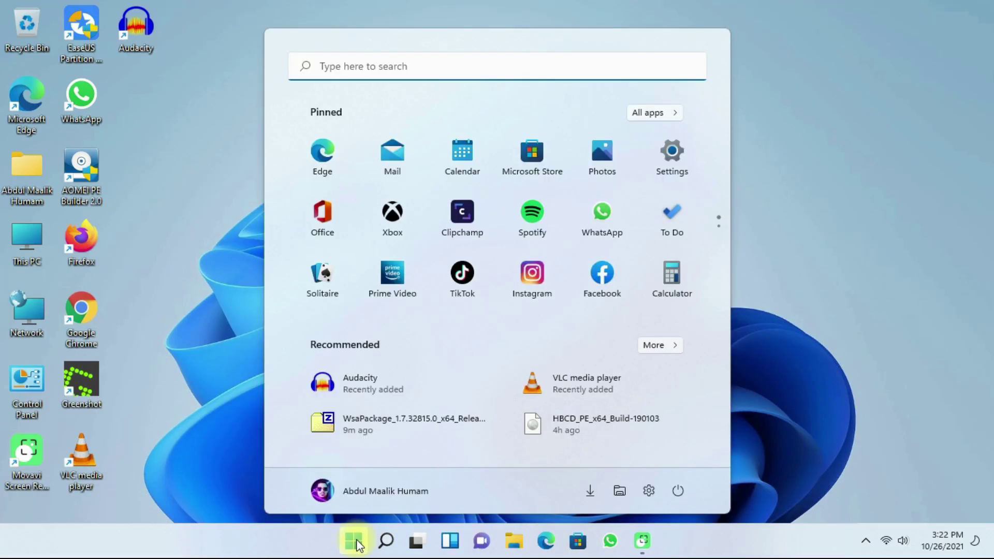
type("developer")
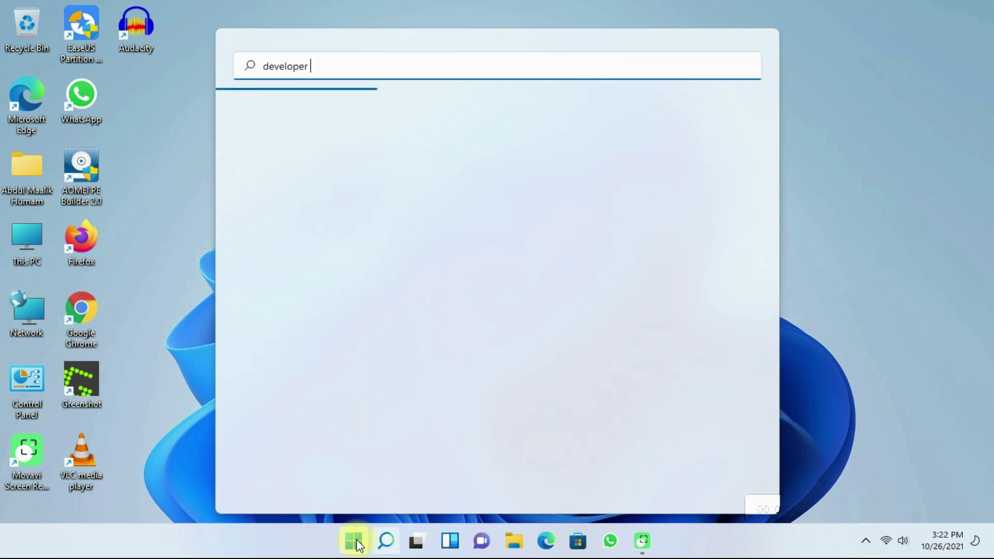
type(" op")
key("ctrl+a")
key("BackSpace")
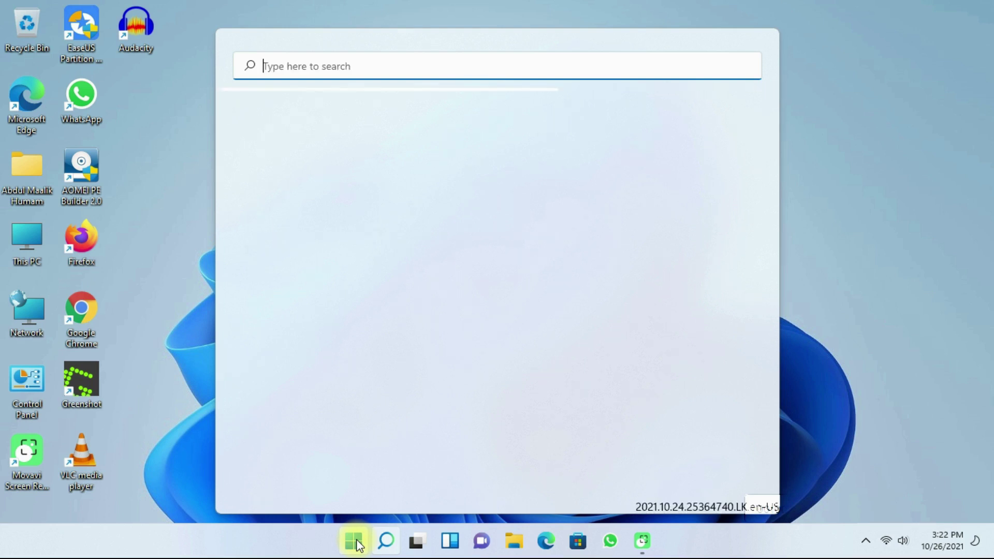
type("ti")
key("BackSpace")
key("BackSpace")
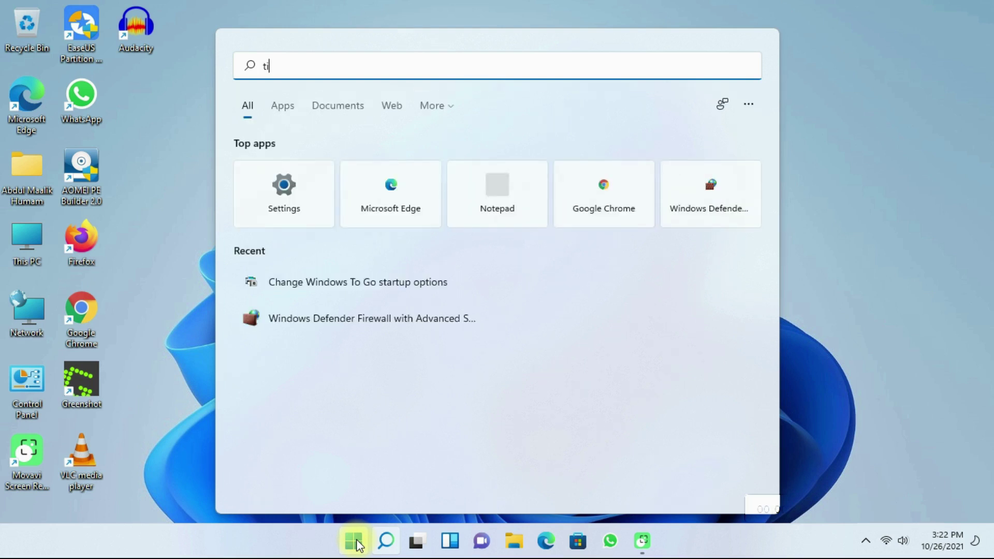
- Search for "developer", open Developer settings, turn on Developer Mode with confirmation, and close Settings
type("dev")
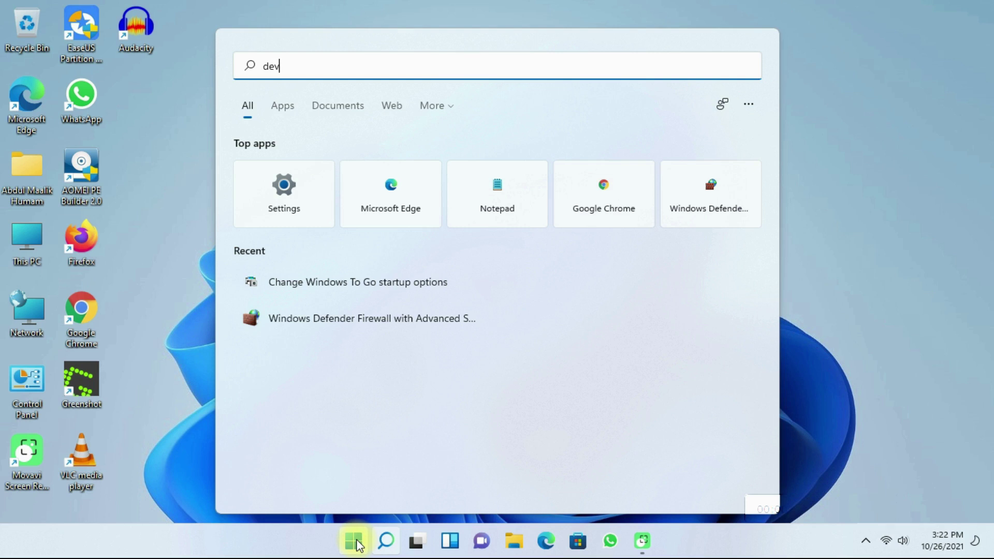
type("eloper")
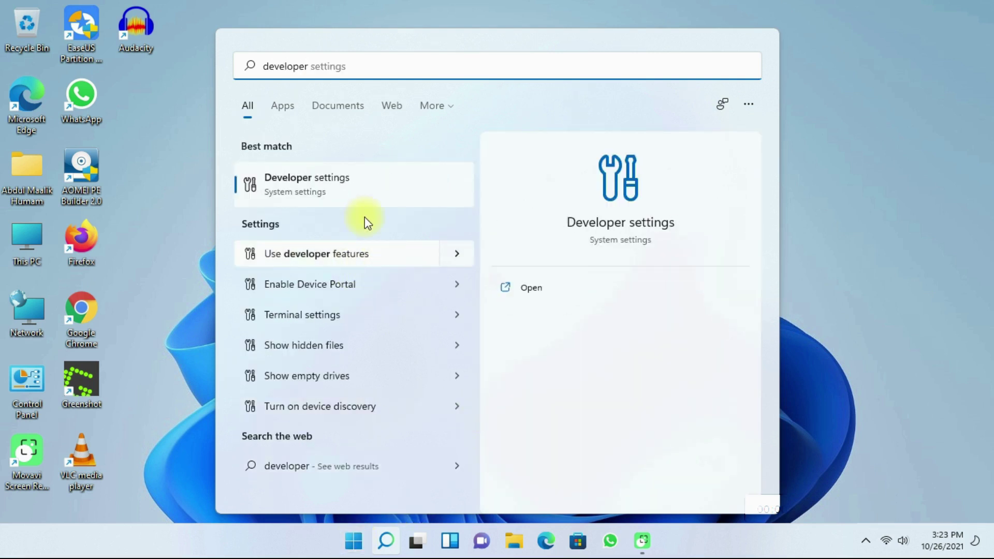
left_click(368, 190)
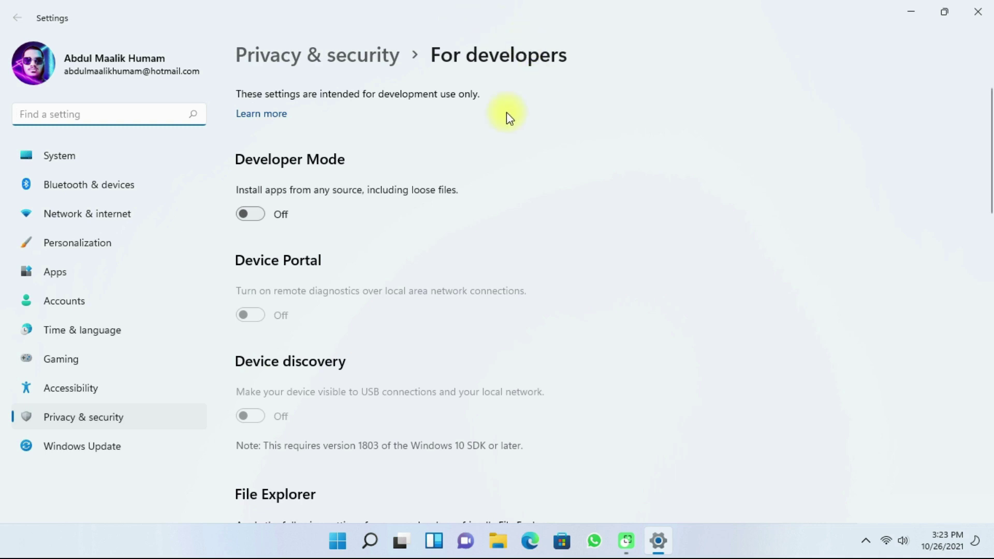
left_click(260, 222)
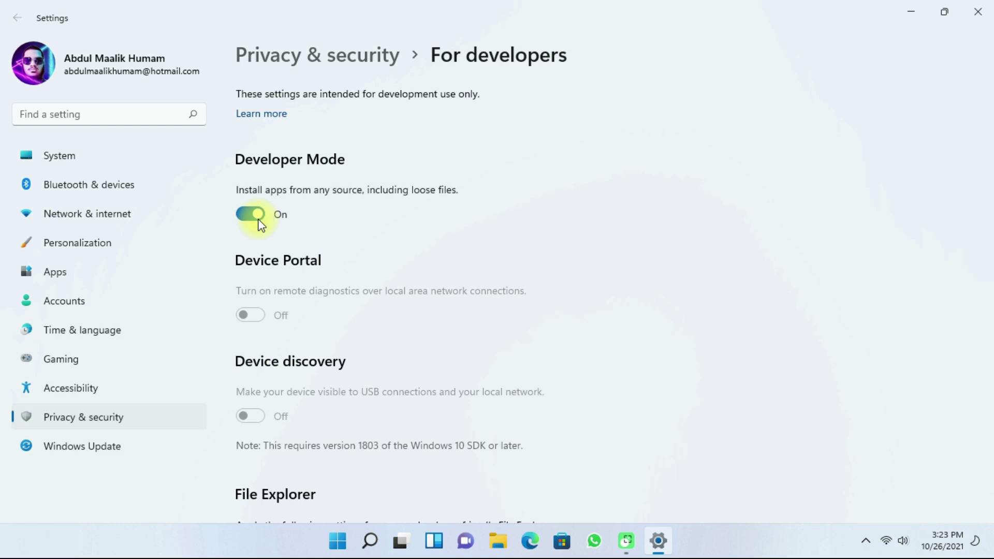
scroll(287, 243, "down", 6)
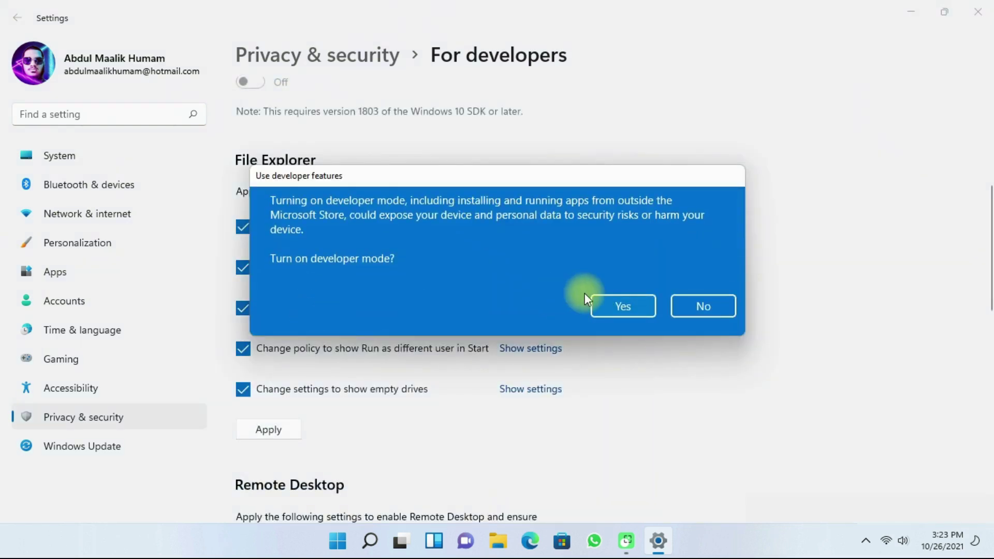
left_click(625, 309)
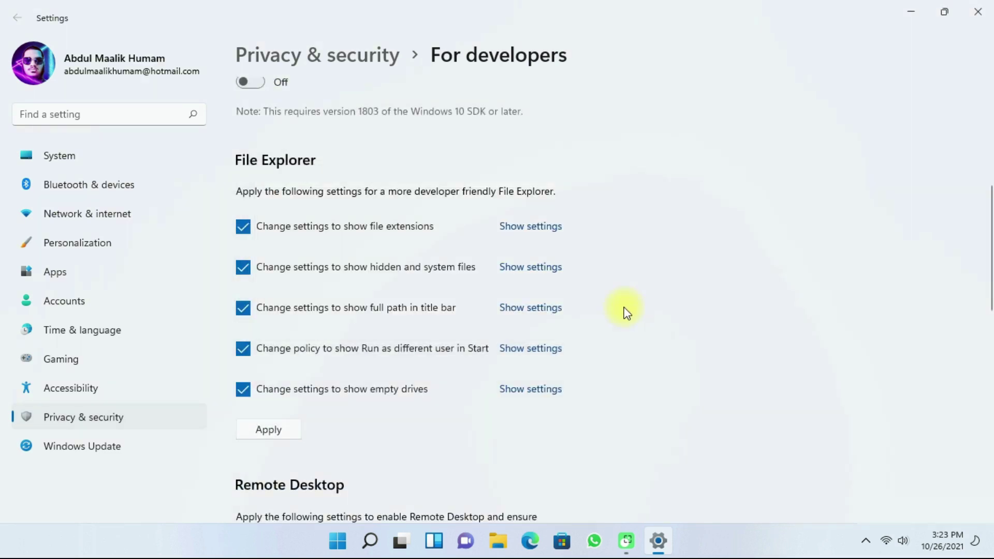
scroll(626, 308, "up", 6)
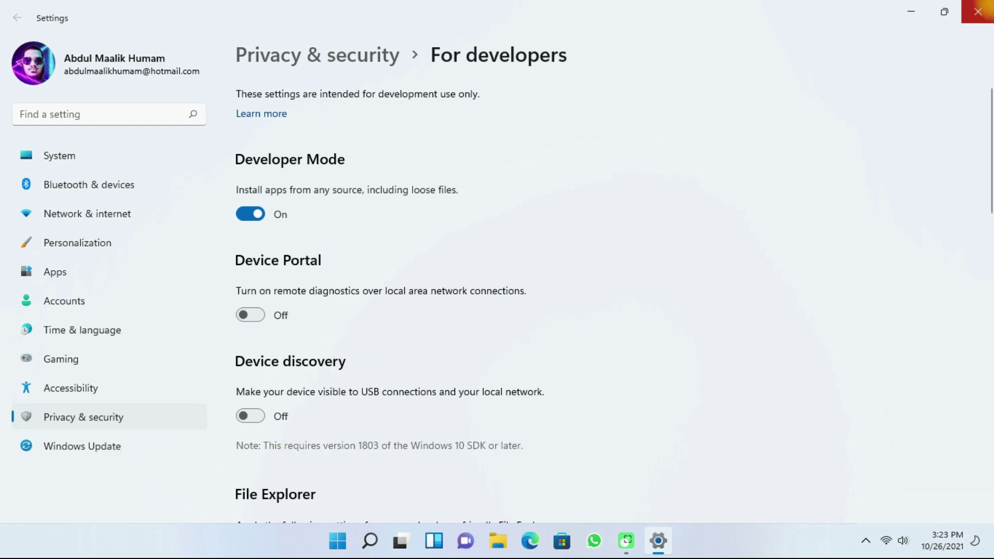
left_click(983, 8)
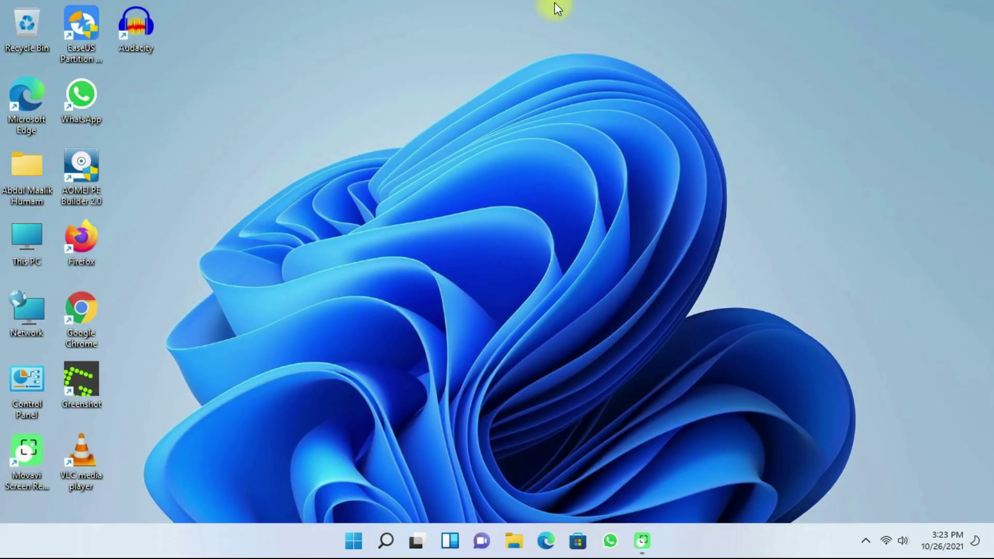
- Open the Windows Features dialog from the Programs section of Control Panel
double_click(32, 407)
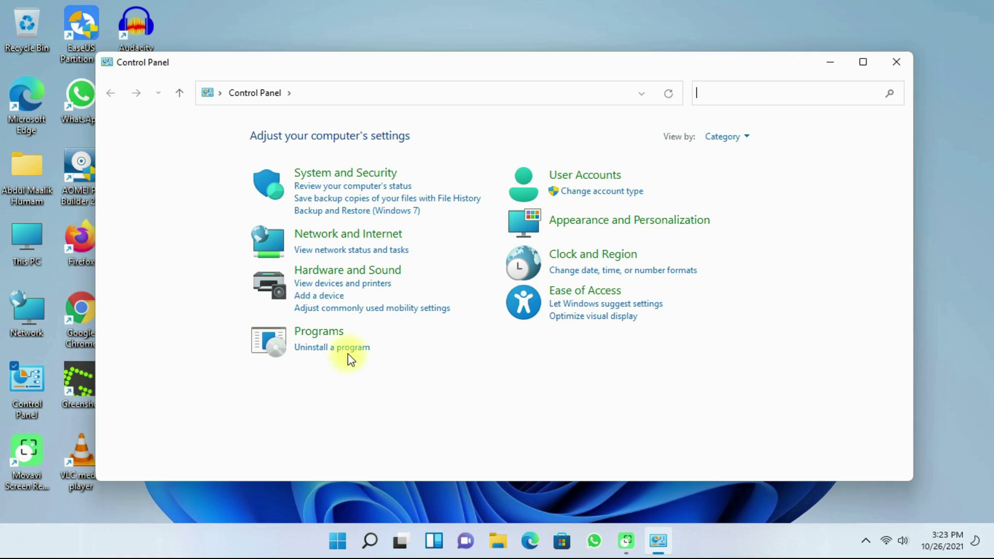
left_click(318, 330)
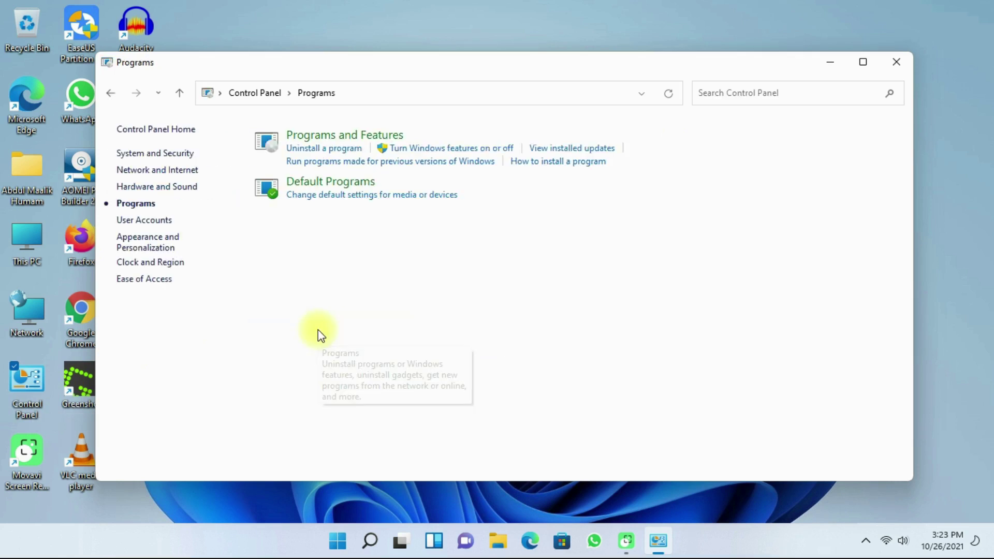
left_click(433, 149)
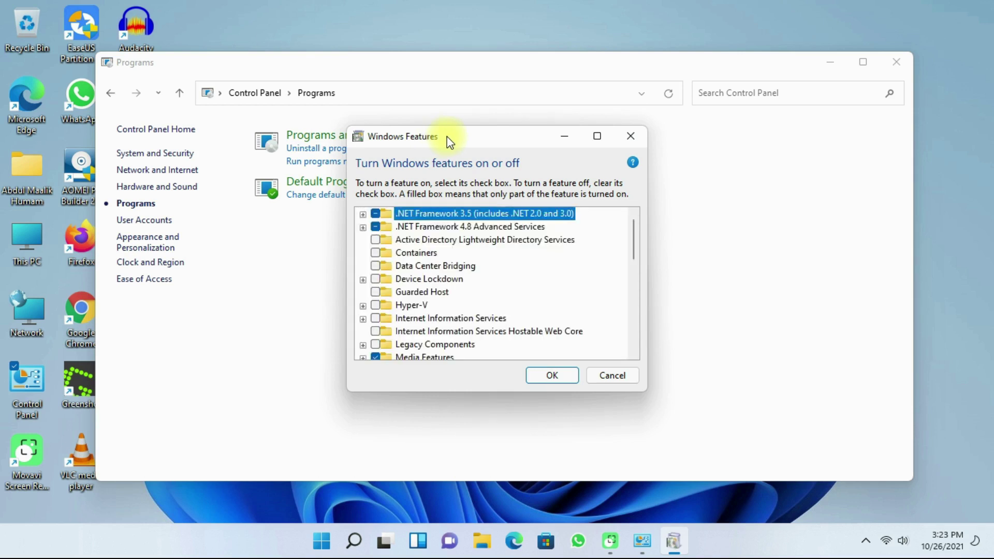
left_click_drag(453, 139, 435, 125)
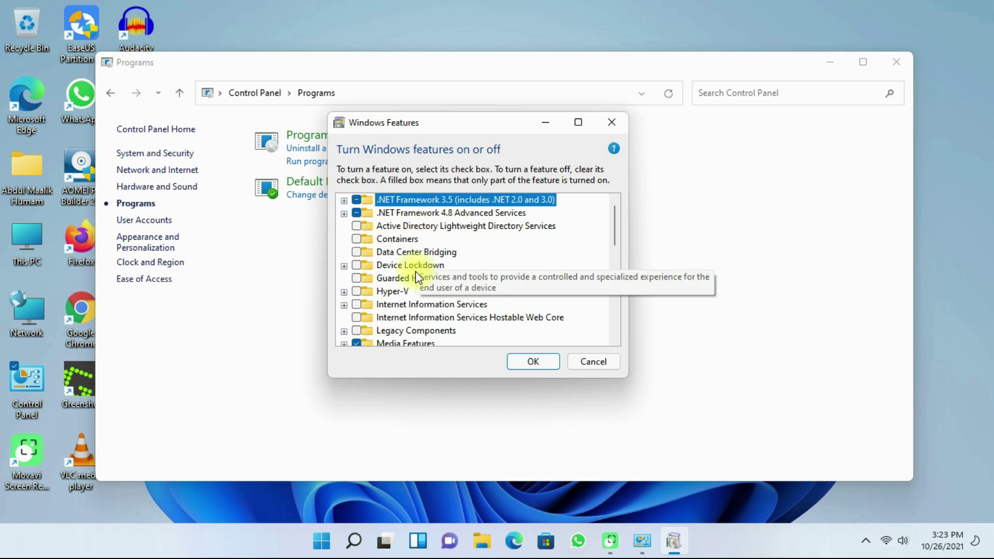
- Enable the Virtual Machine Platform feature in the Windows features list
scroll(444, 291, "down", 4)
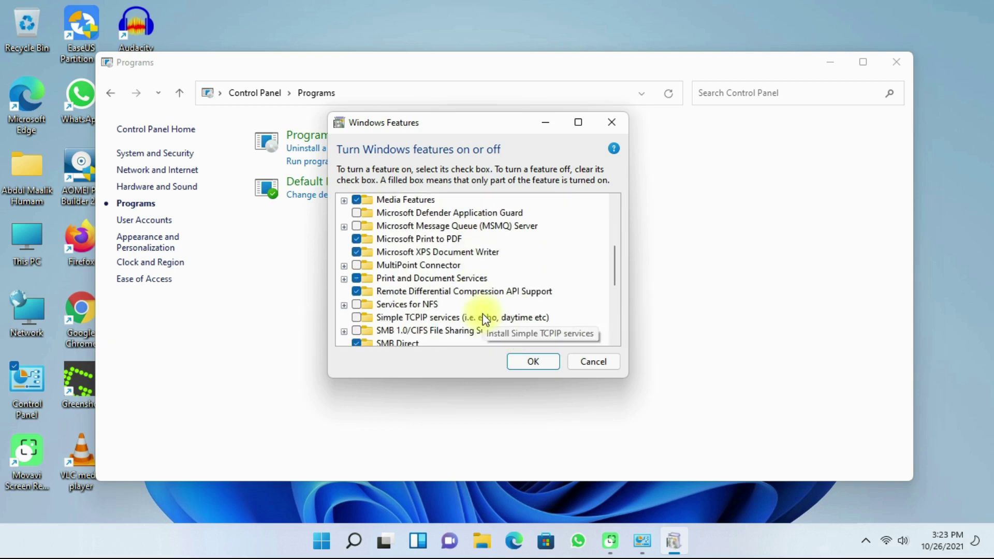
scroll(484, 319, "down", 1)
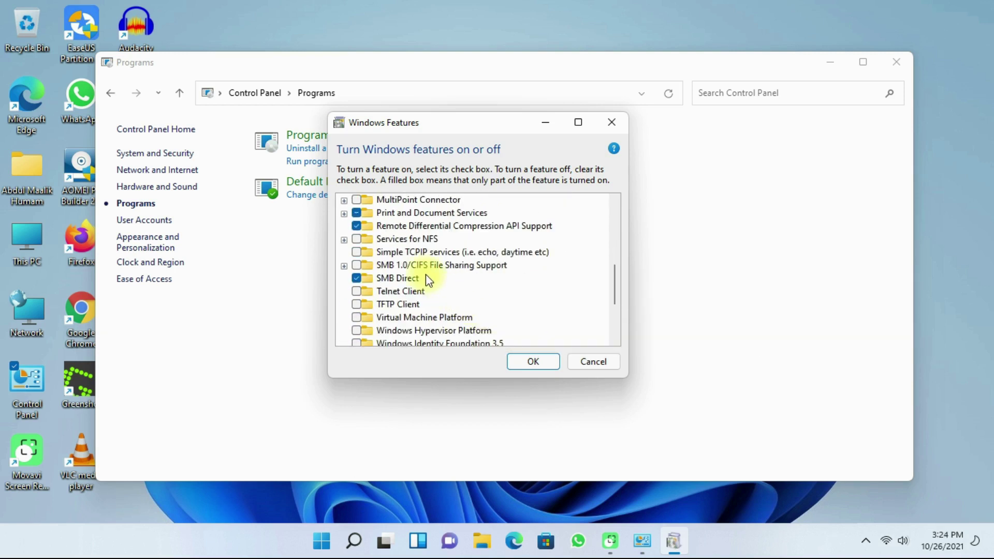
scroll(409, 273, "down", 1)
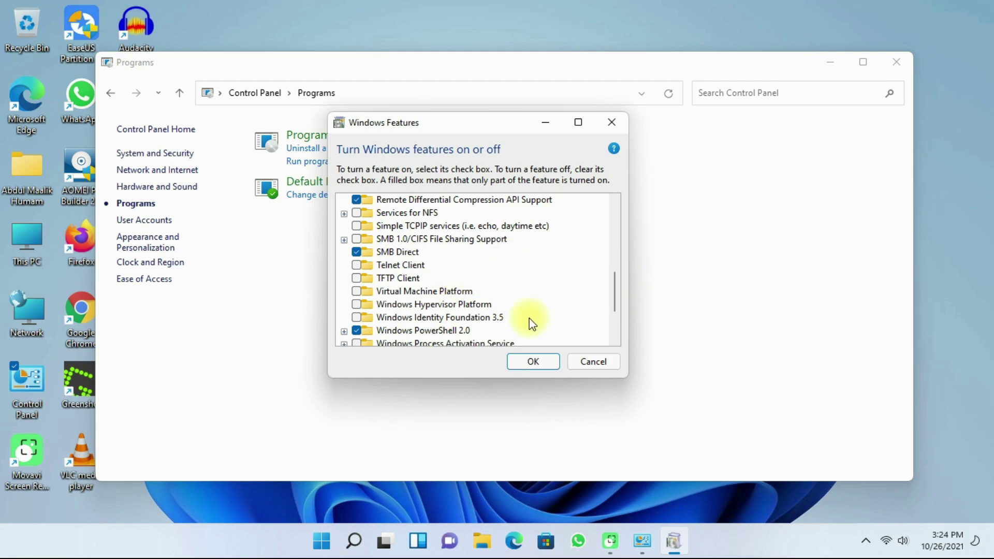
left_click(356, 293)
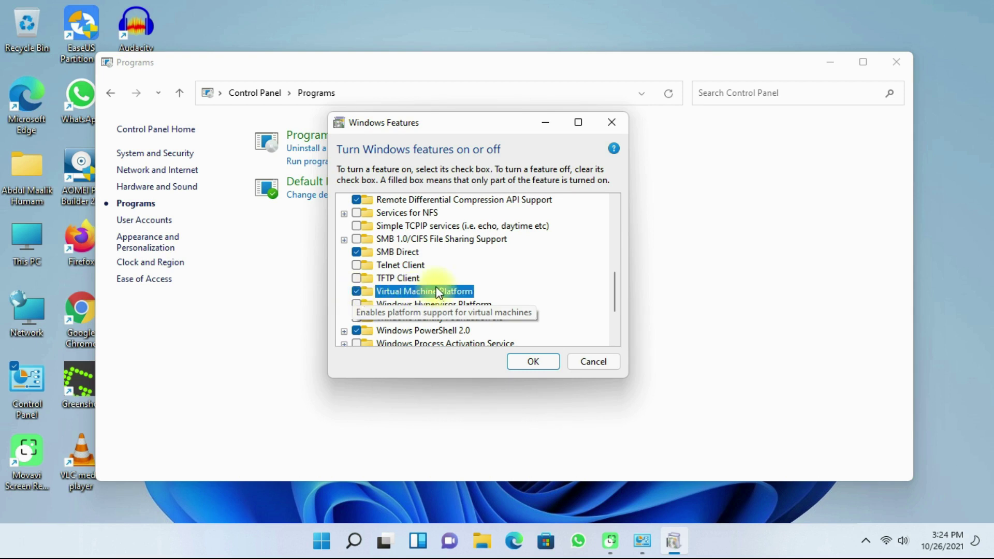
- Enable the Windows Hypervisor Platform feature and apply the Windows feature changes
scroll(446, 269, "up", 1)
scroll(444, 270, "up", 4)
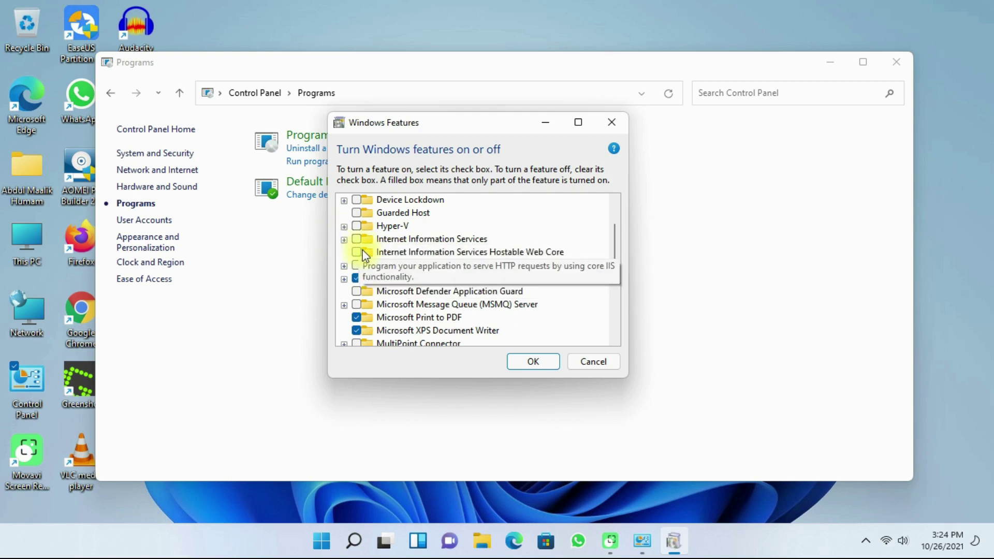
scroll(362, 251, "up", 2)
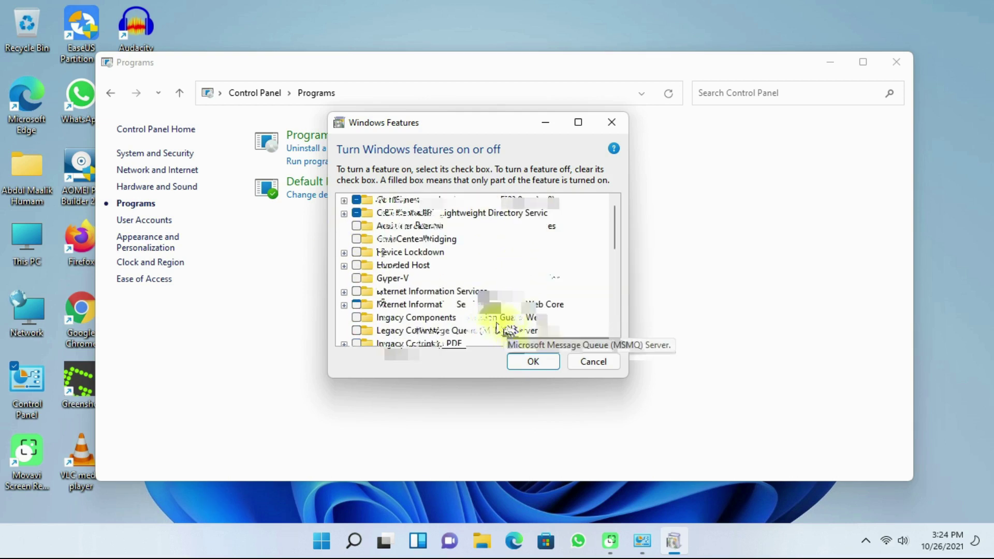
scroll(420, 303, "down", 1)
scroll(417, 302, "down", 2)
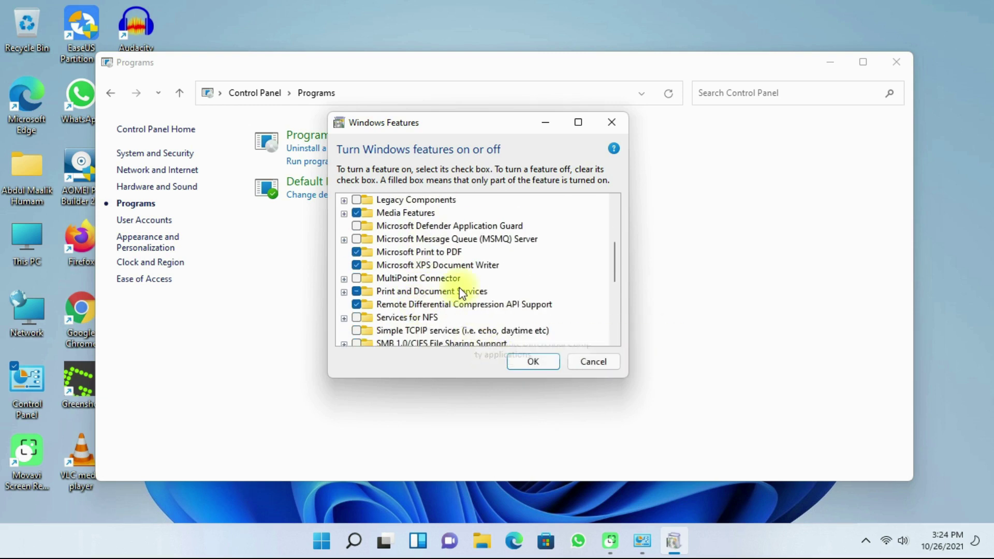
scroll(469, 309, "down", 3)
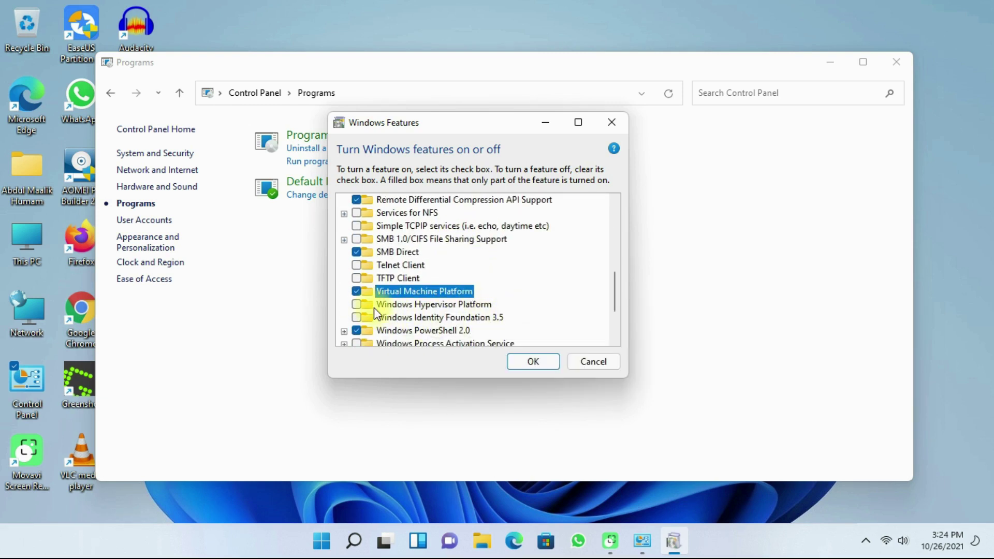
left_click(355, 308)
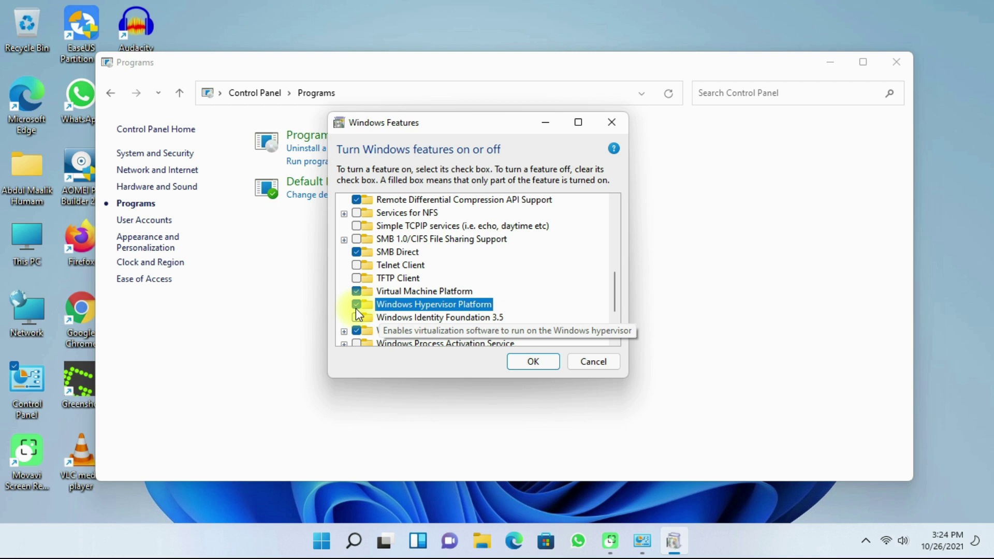
left_click(528, 365)
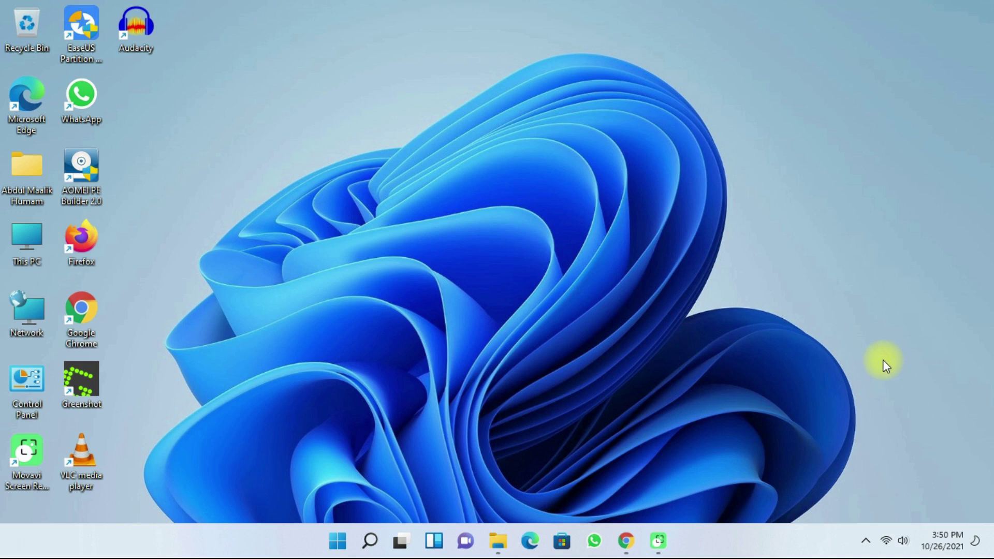
- Switch to Chrome and download the WsaPackage_1.7.32815.0_x64_Release-Nightly zip archive from MediaFire into the Downloads folder
left_click(627, 538)
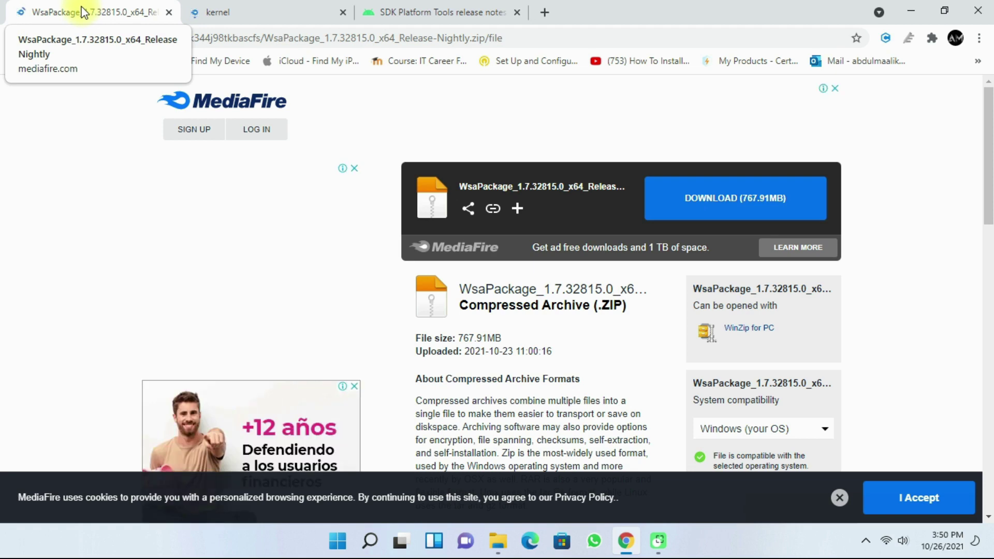
left_click(223, 16)
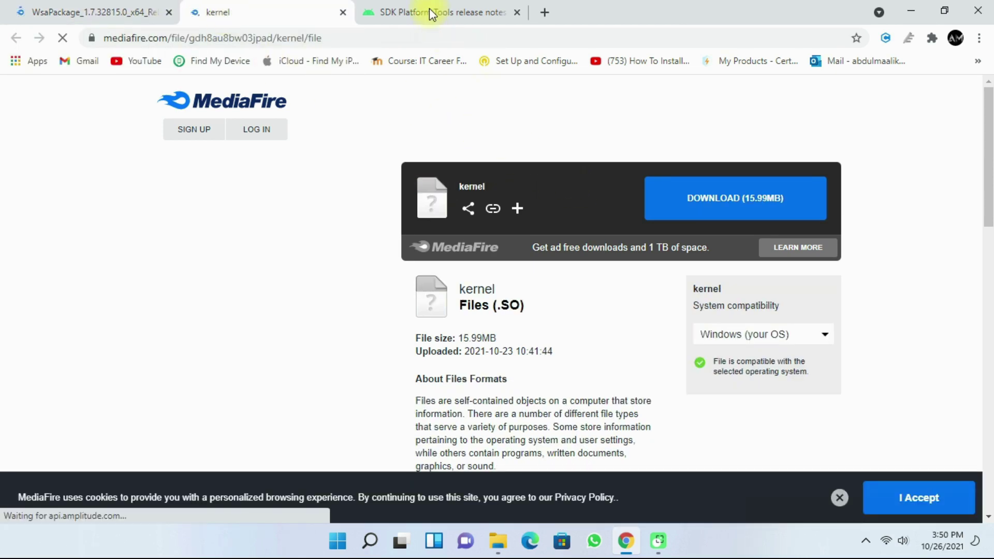
left_click(433, 17)
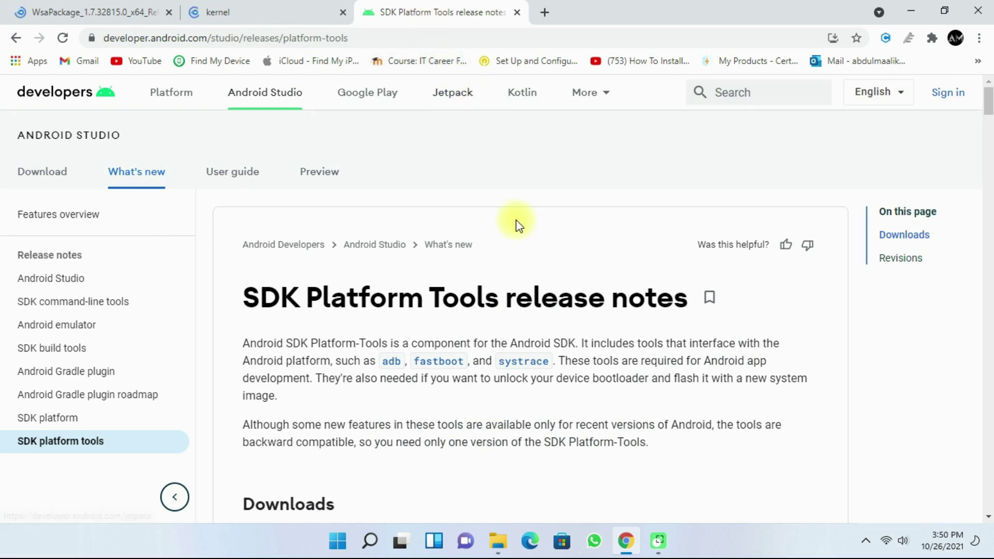
scroll(533, 256, "down", 1)
scroll(533, 256, "down", 2)
left_click(88, 11)
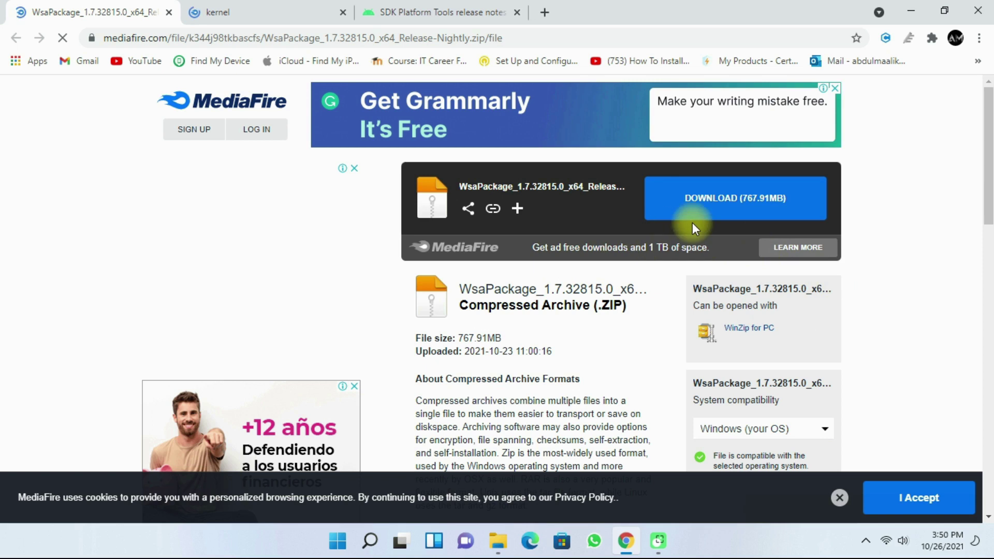
left_click(716, 210)
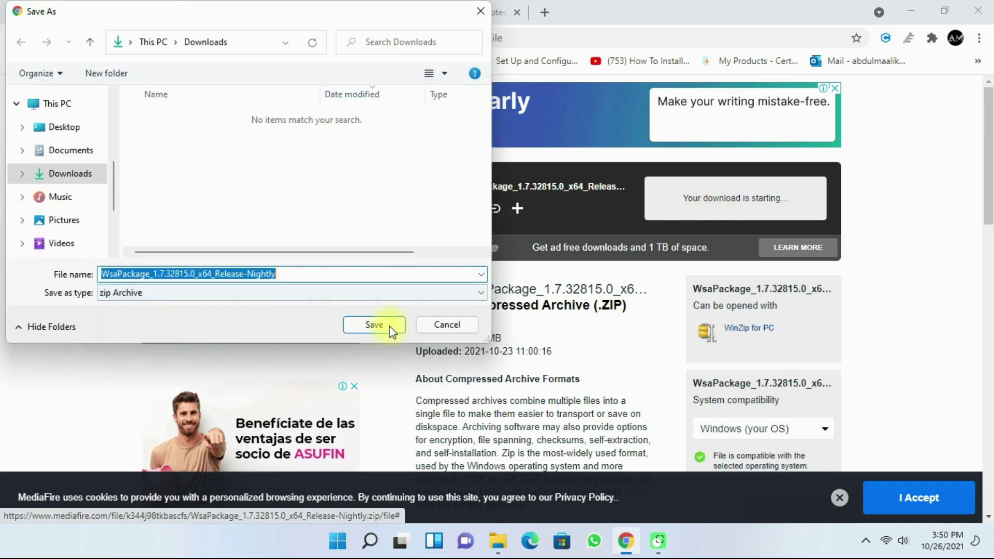
left_click(392, 330)
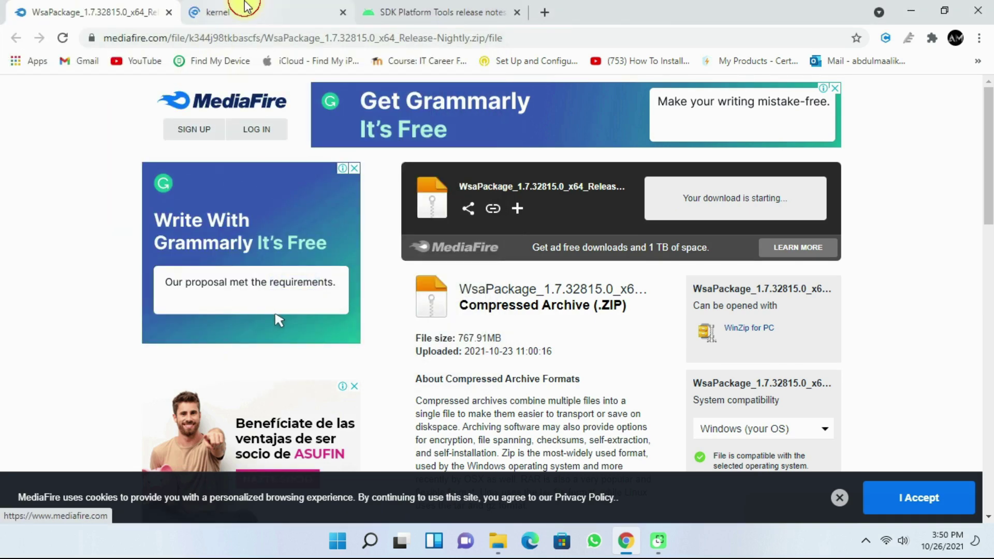
- Download the kernel file from its MediaFire page into the Downloads folder
left_click(248, 7)
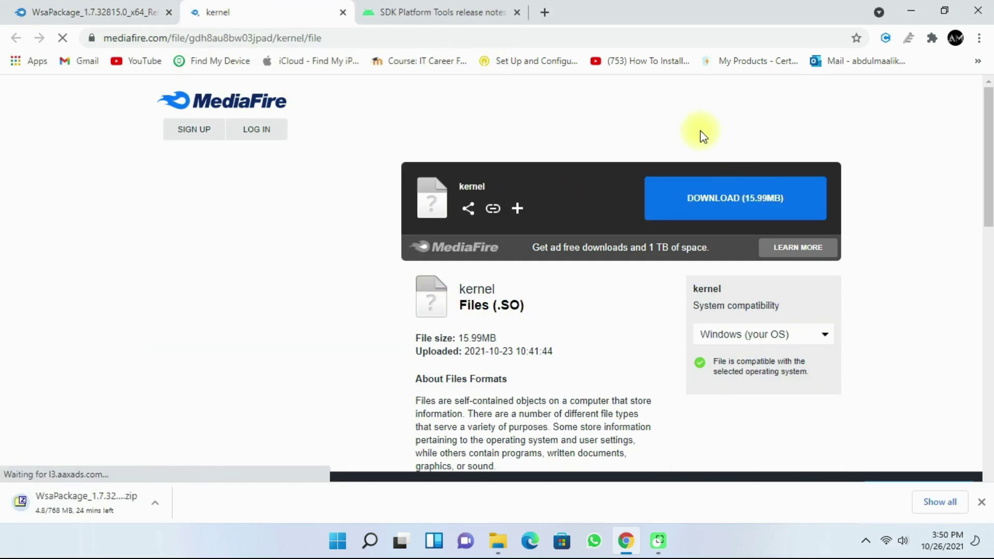
left_click(730, 204)
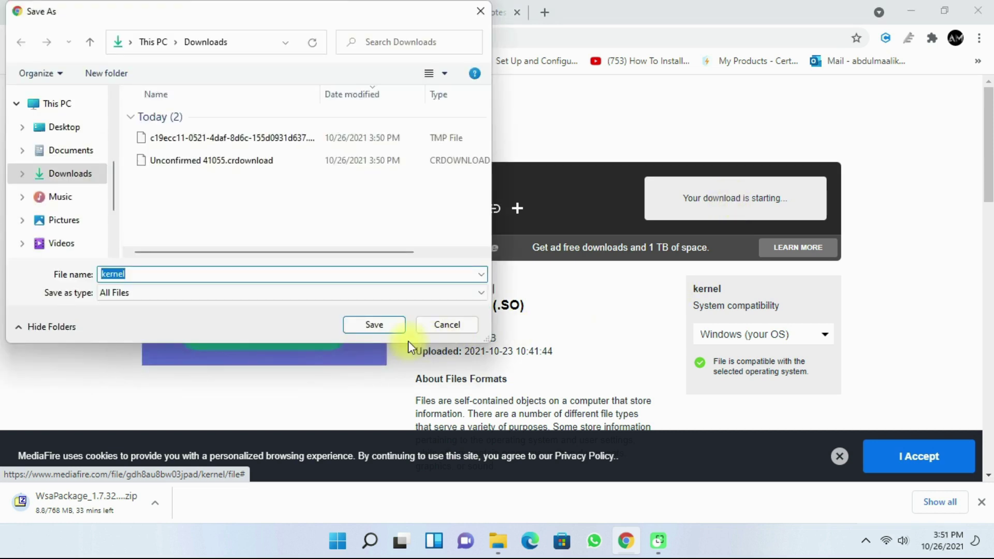
left_click(372, 328)
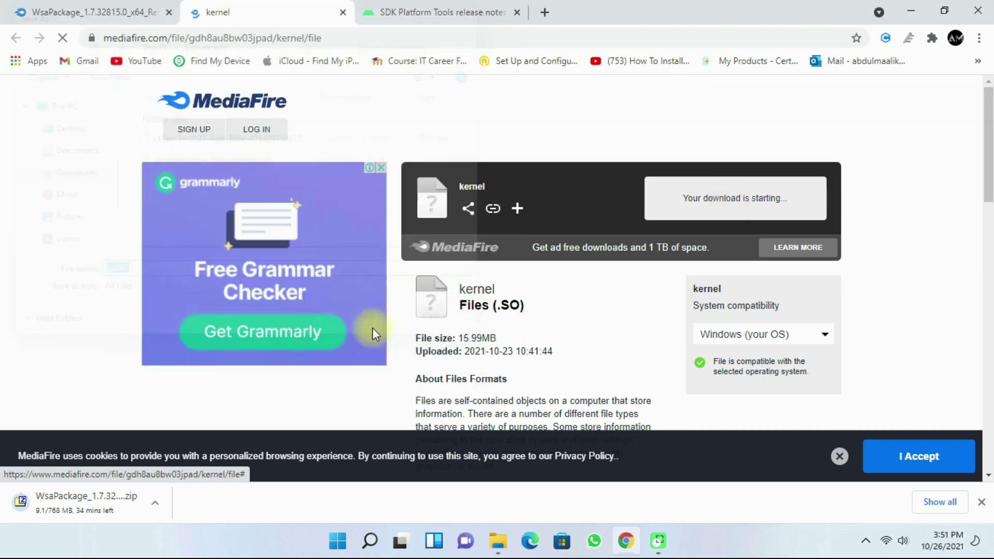
- Download SDK Platform-Tools for Windows from the Android developers page, agreeing to the terms and conditions, and save the zip file
left_click(426, 7)
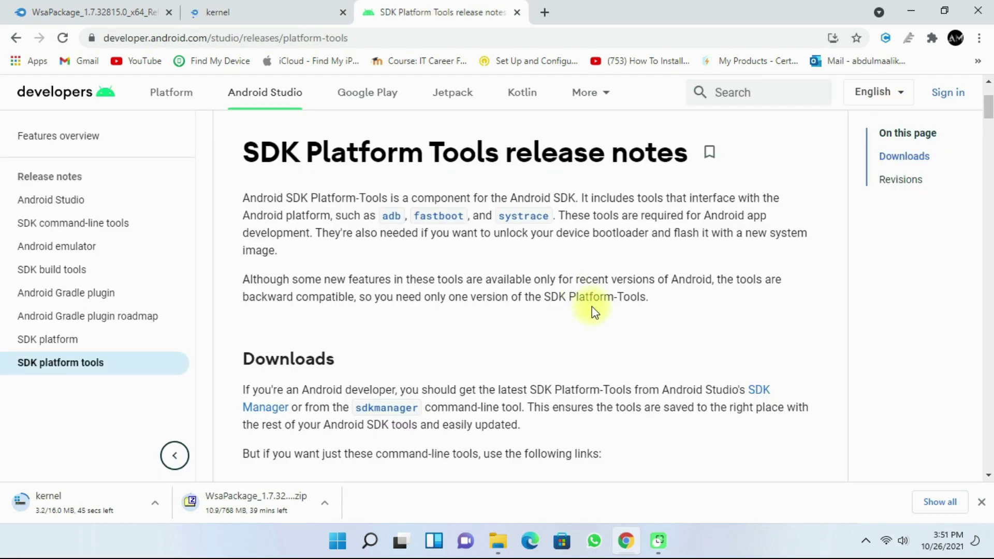
scroll(589, 327, "down", 4)
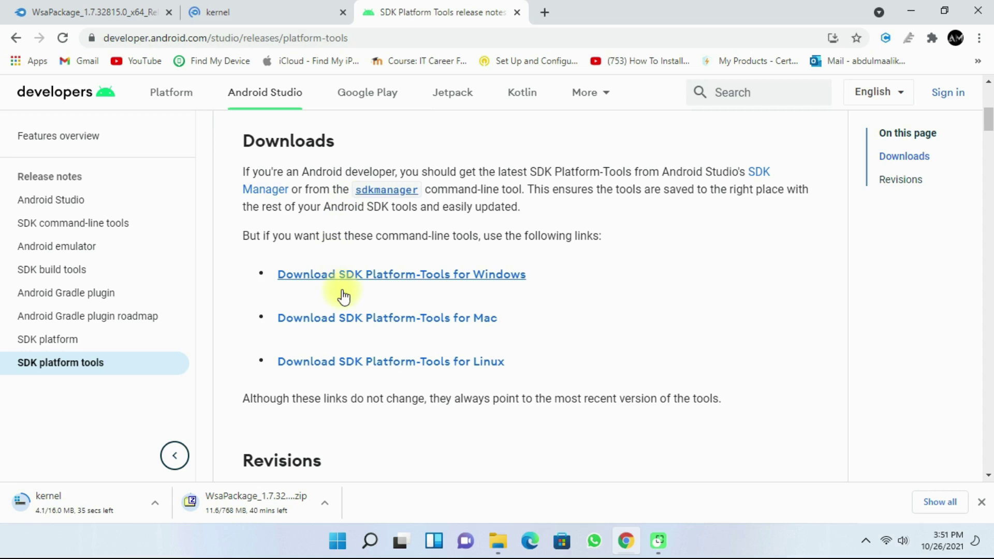
left_click(409, 282)
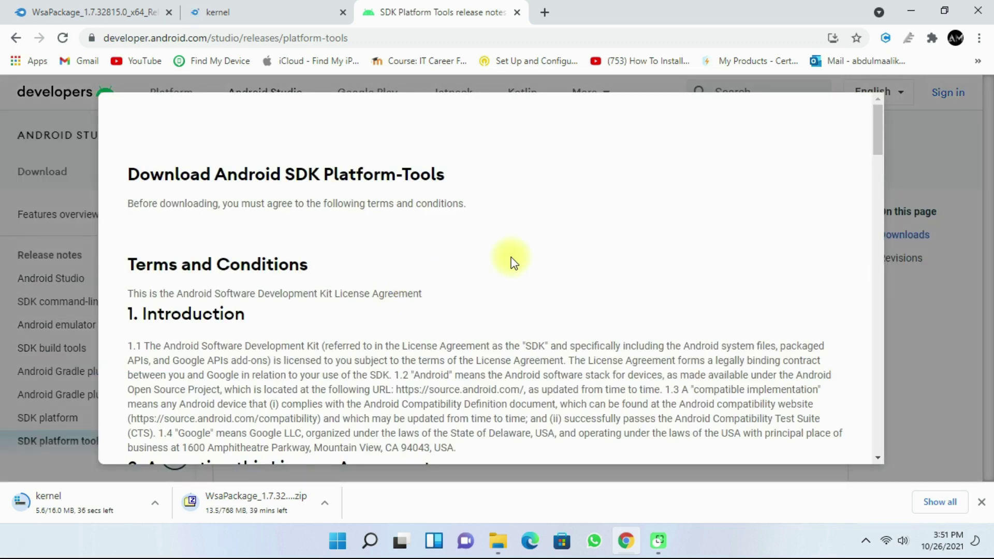
scroll(513, 261, "down", 20)
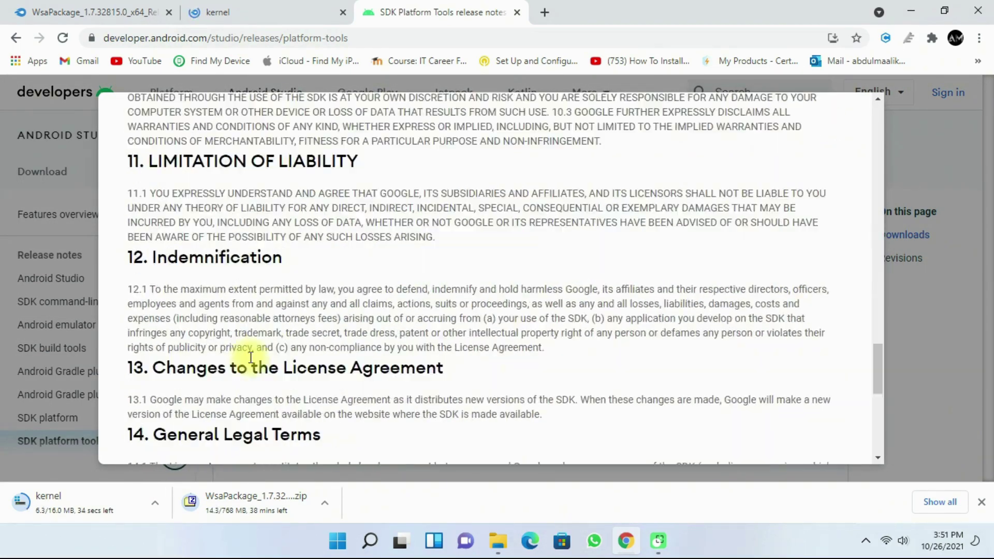
scroll(251, 357, "down", 10)
left_click(248, 336)
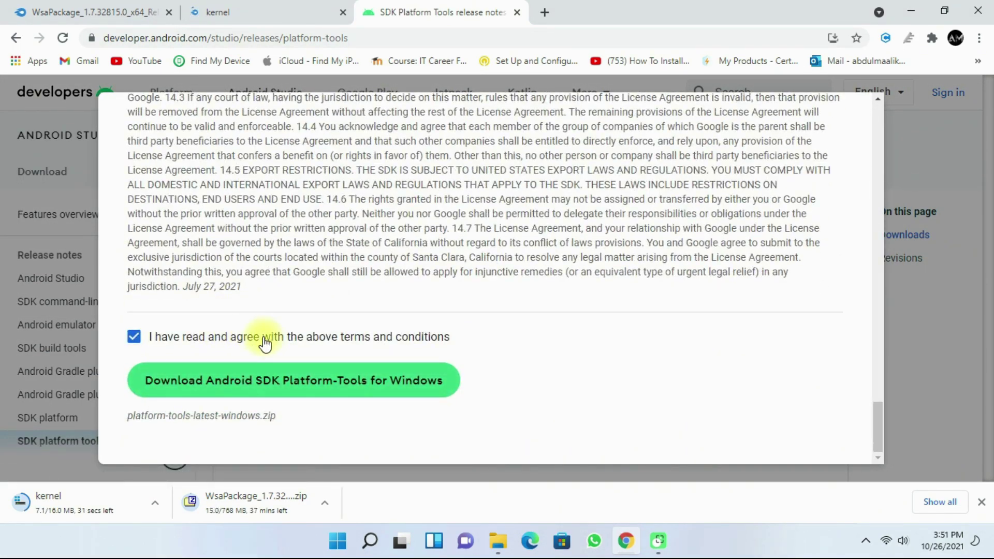
left_click(310, 392)
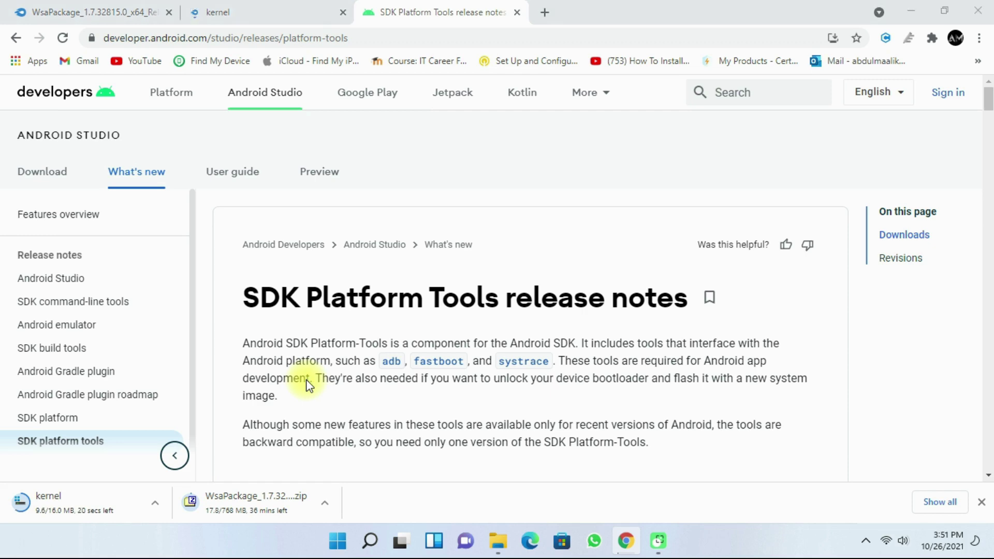
left_click(365, 327)
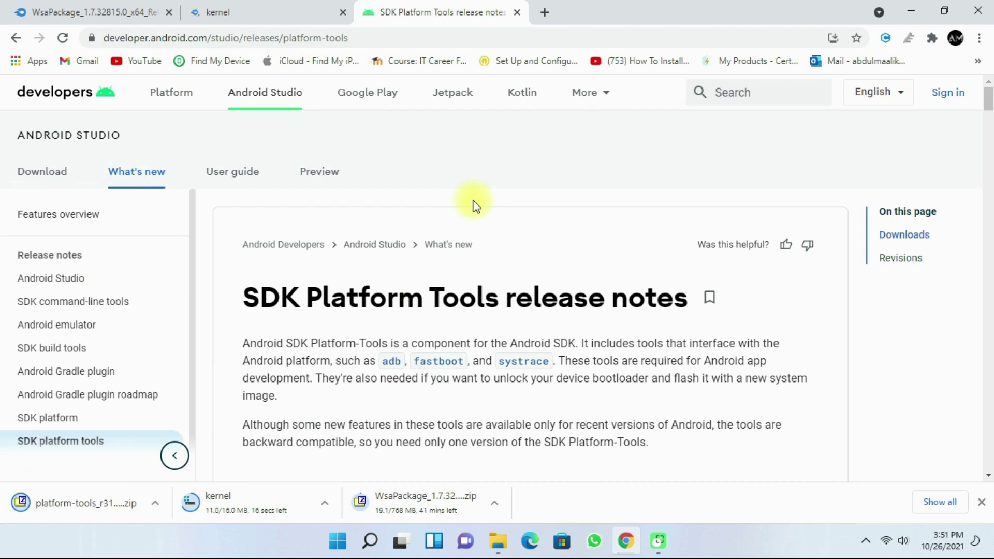
- Check the three downloads in the browser's download list and minimize the browser
key("ctrl+j")
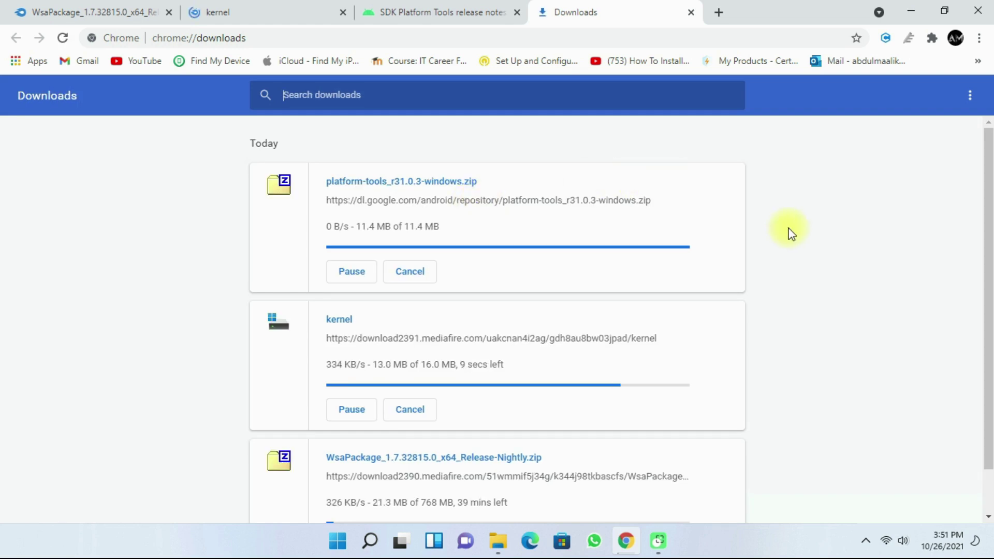
scroll(790, 234, "down", 1)
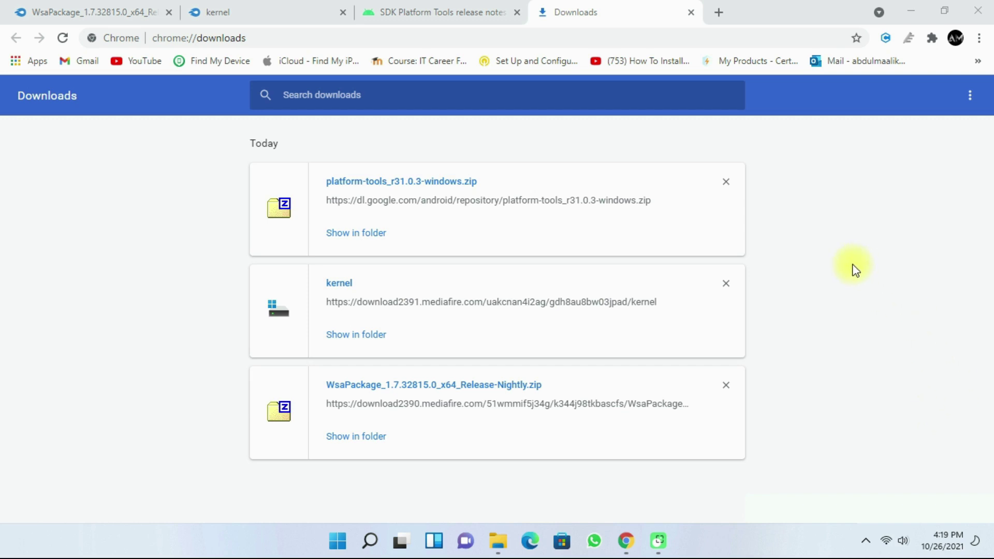
left_click(912, 10)
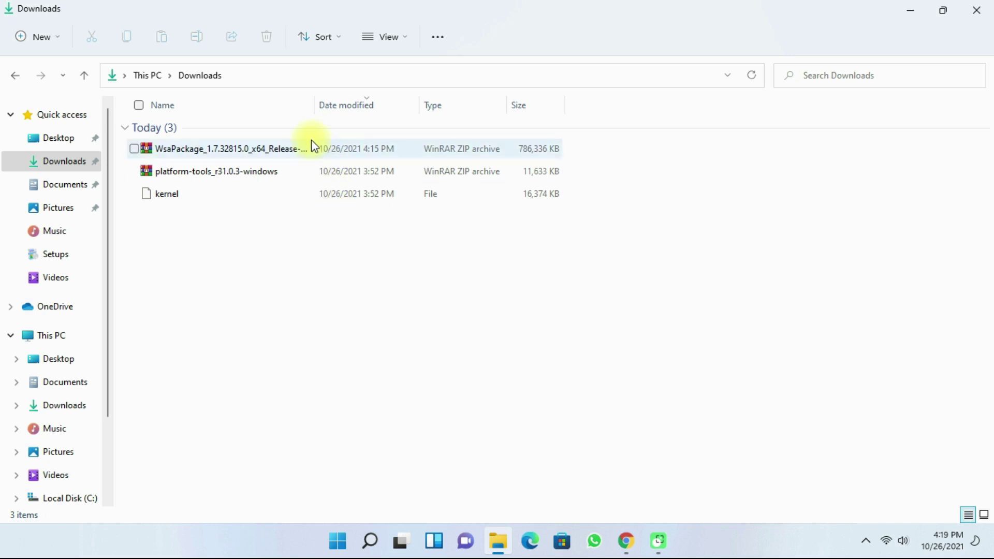
- Extract the WsaPackage archive with WinRAR into a new folder named WsaPackage_1.7.32815.0_x64_Release-Nightly inside Downloads
left_click(325, 150)
double_click(325, 150)
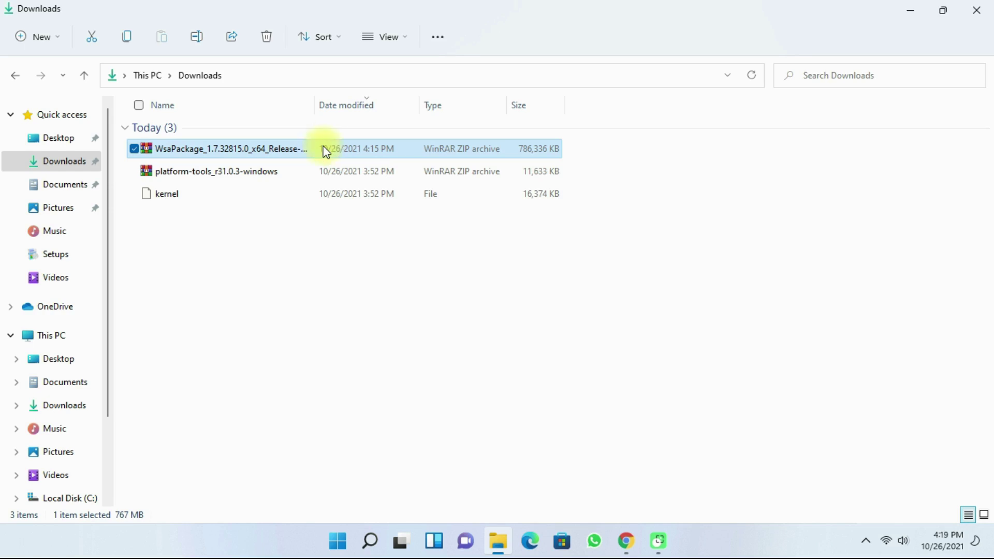
right_click(352, 156)
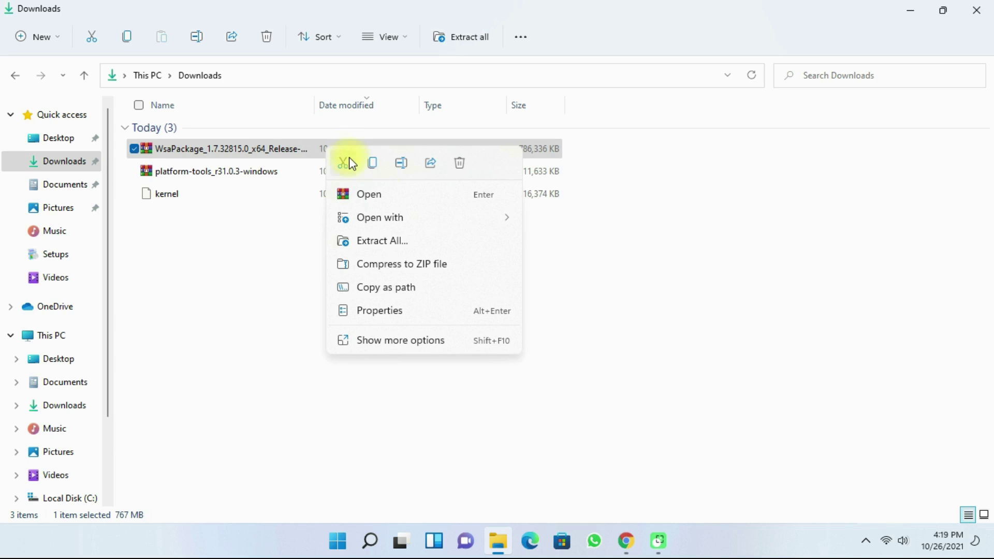
left_click(413, 340)
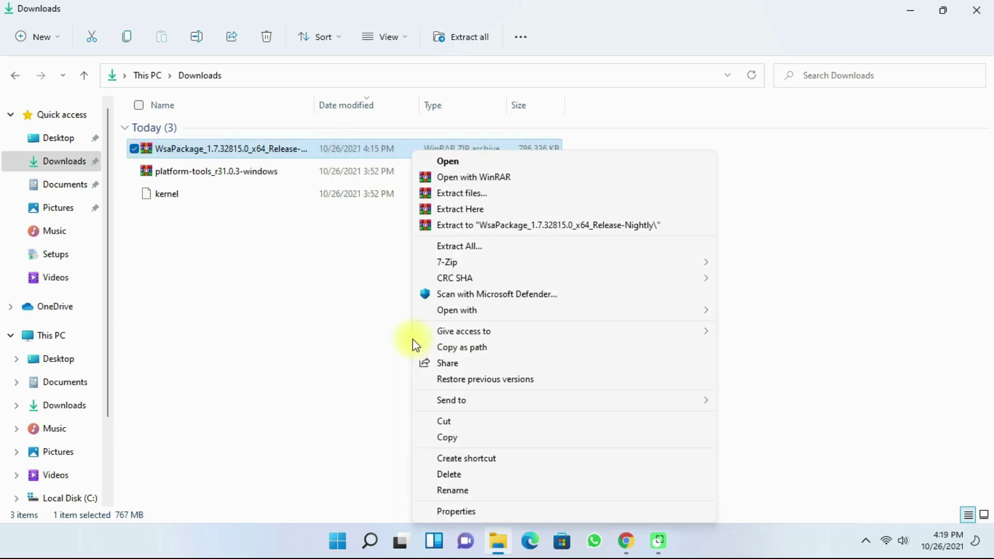
left_click(447, 196)
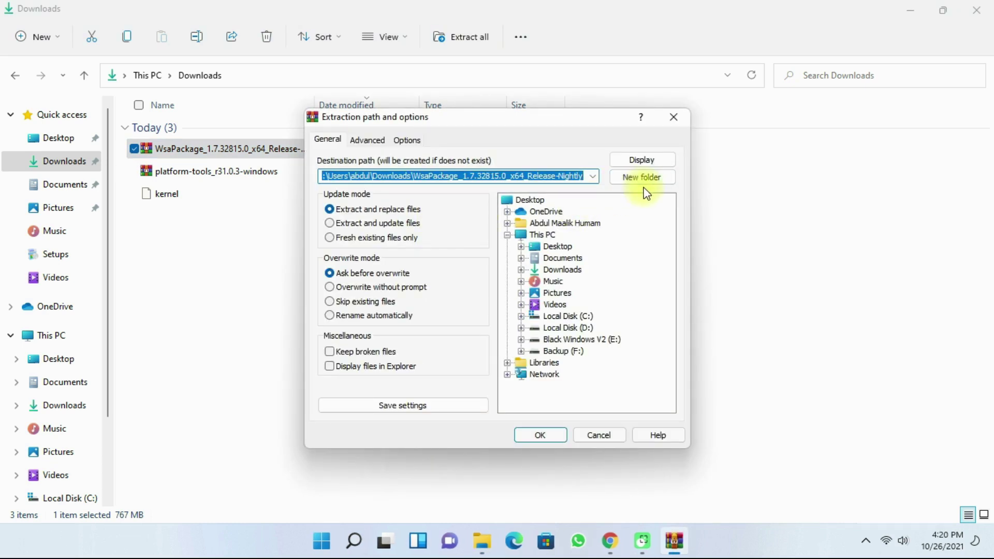
left_click(644, 183)
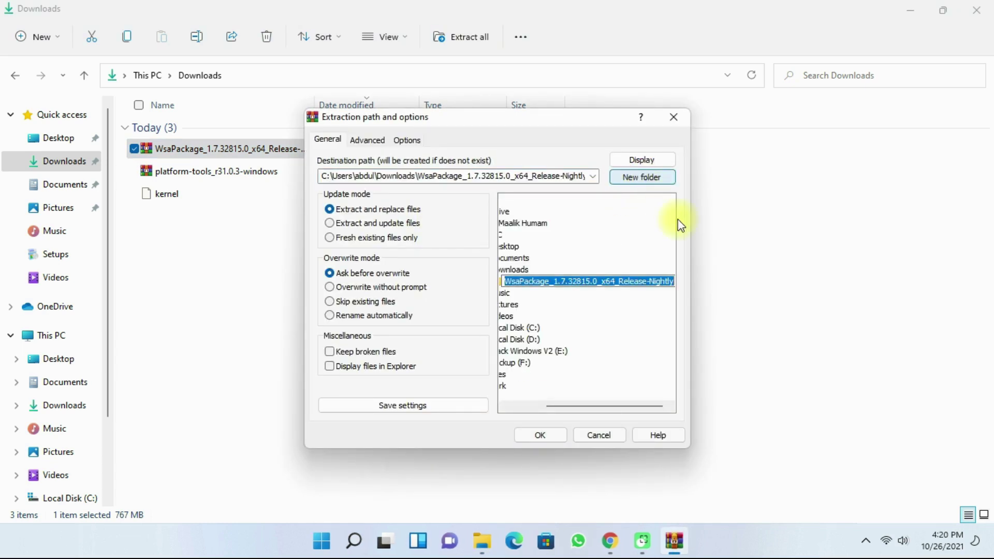
left_click(539, 436)
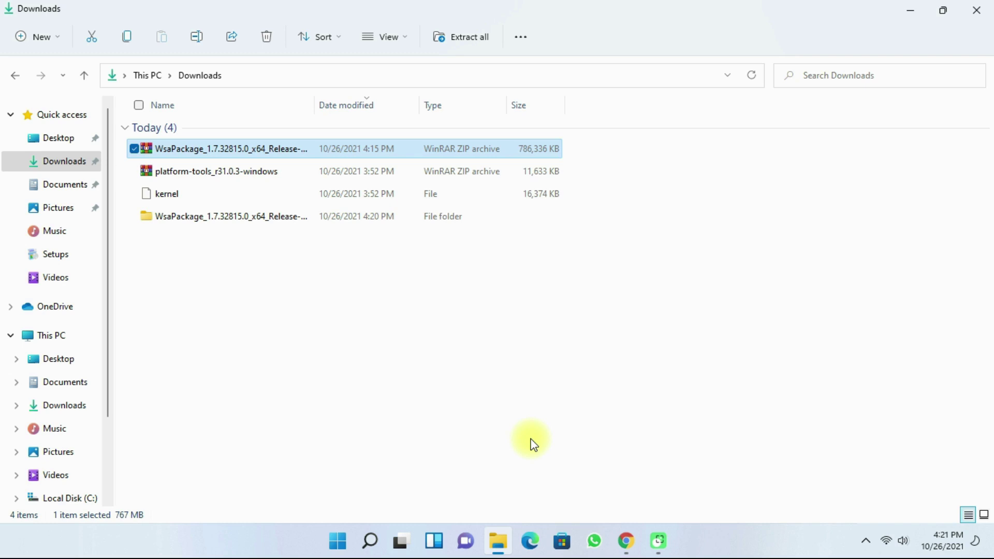
- Check the contents of the extracted WsaPackage folder and return to Downloads
left_click(313, 230)
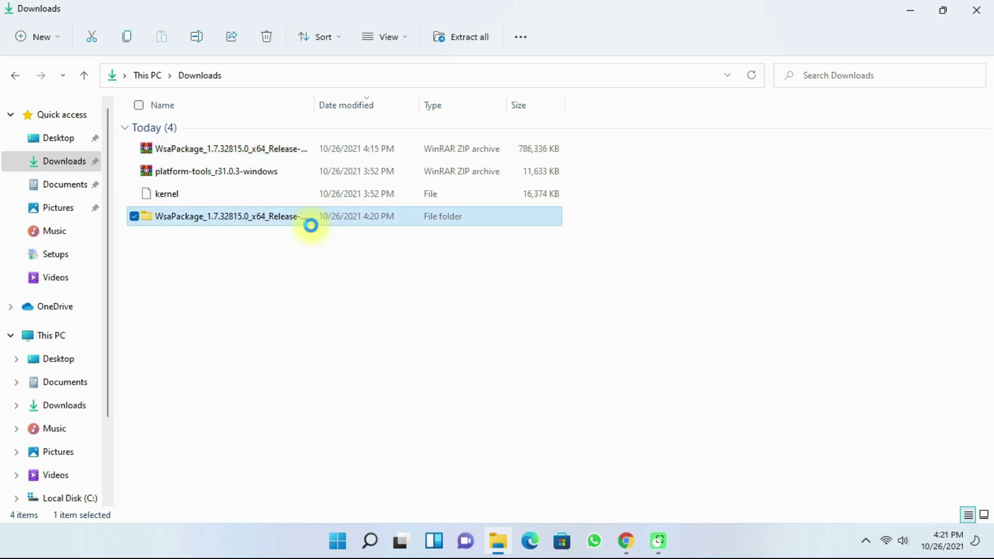
double_click(311, 225)
left_click(191, 129)
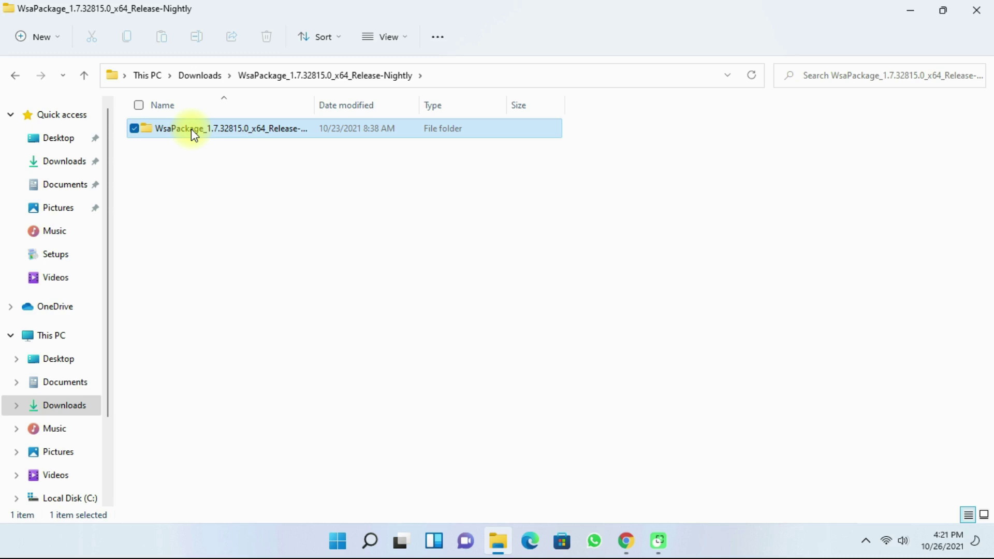
left_click(84, 75)
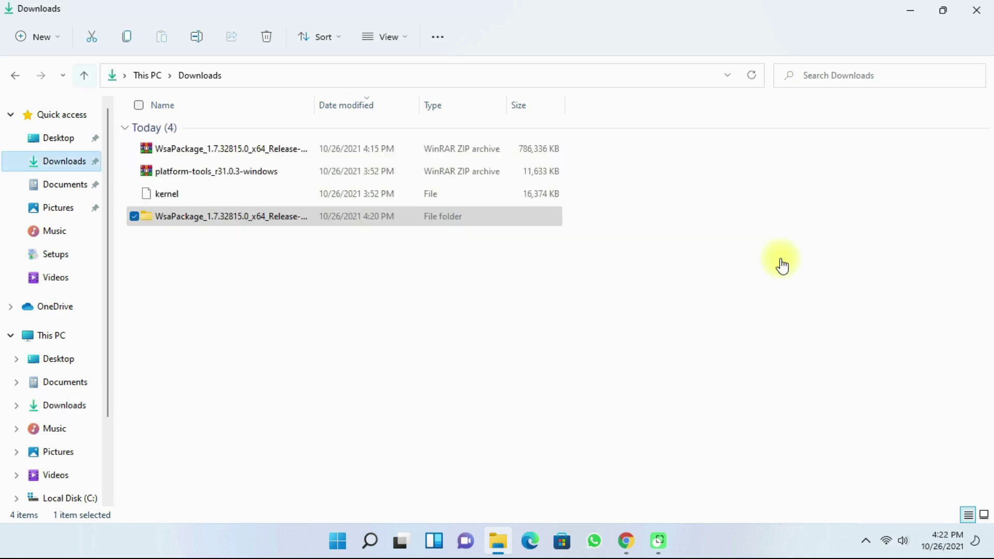
left_click(629, 351)
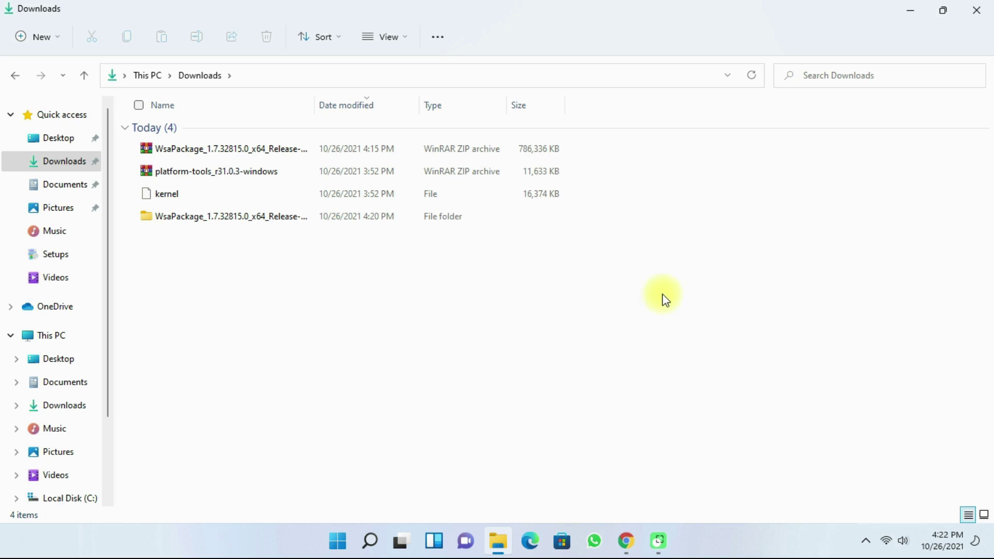
- Extract the platform-tools_r31.0.3-windows archive with WinRAR into a folder of the same name inside Downloads
left_click(431, 168)
double_click(431, 167)
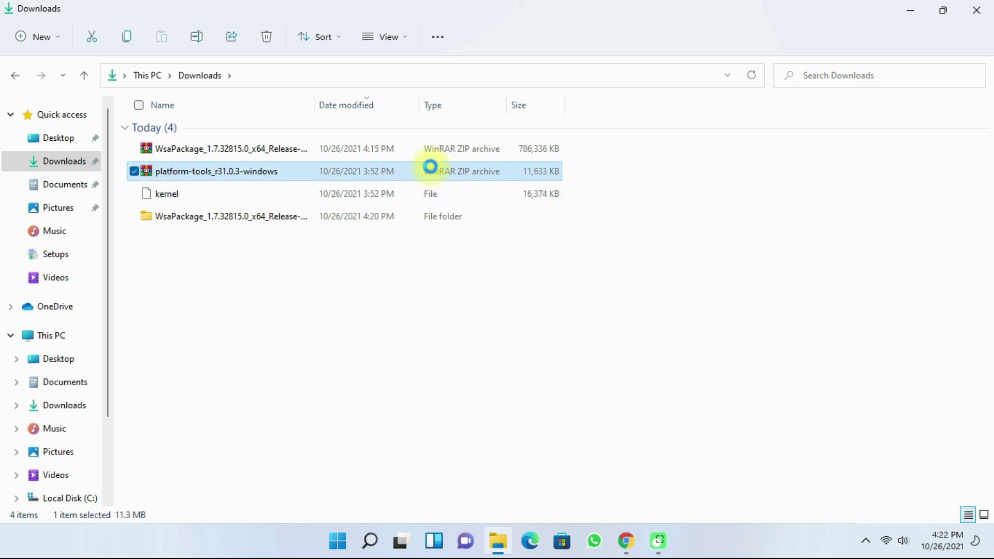
right_click(430, 167)
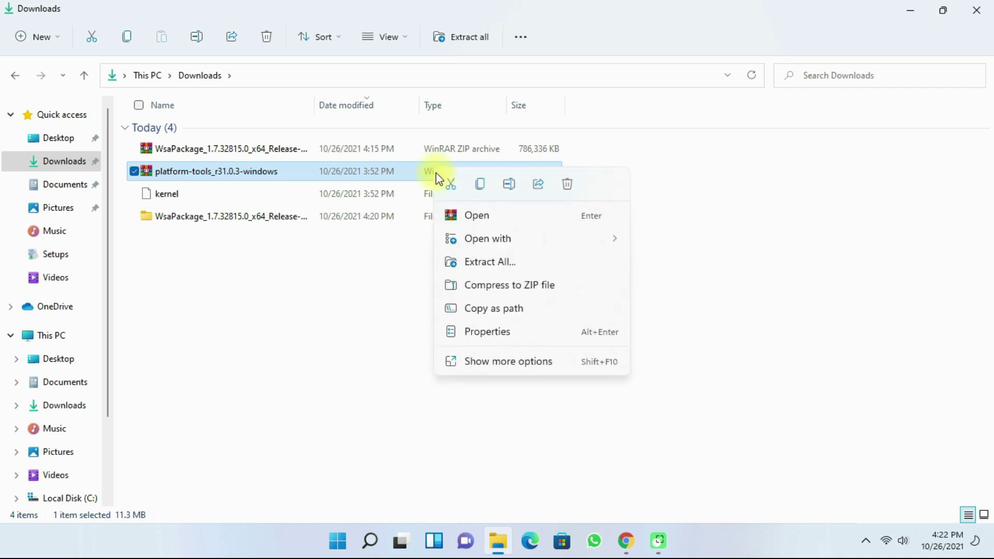
left_click(529, 362)
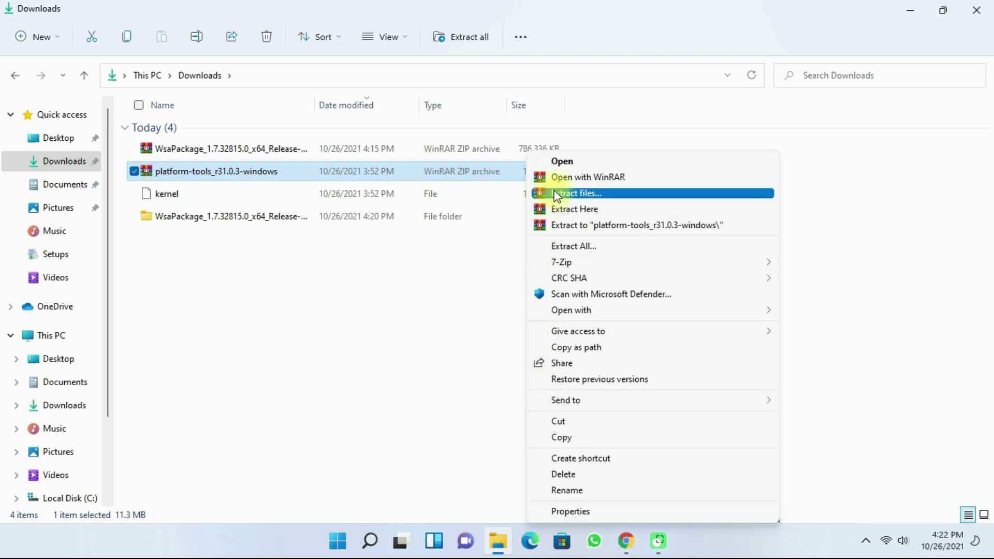
left_click(599, 196)
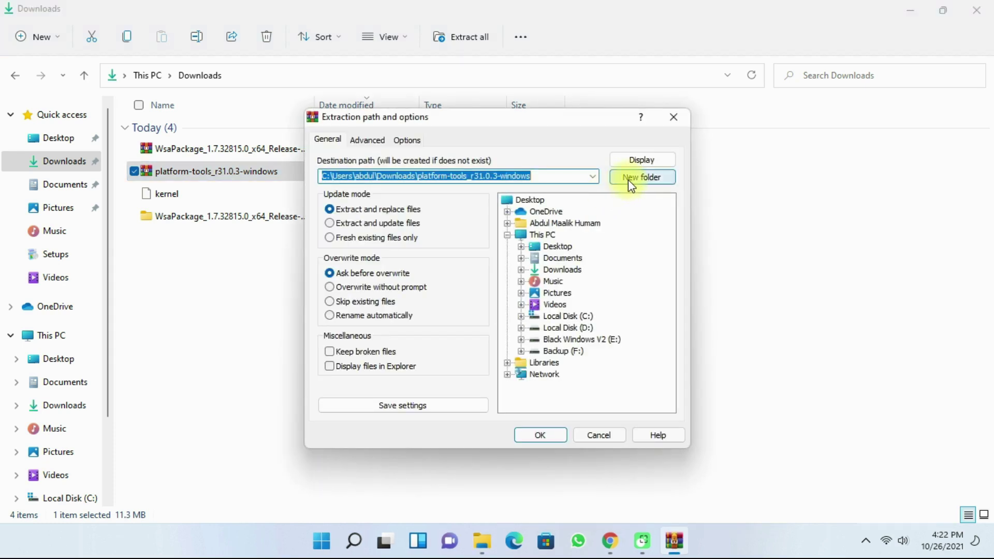
left_click(629, 179)
left_click(545, 439)
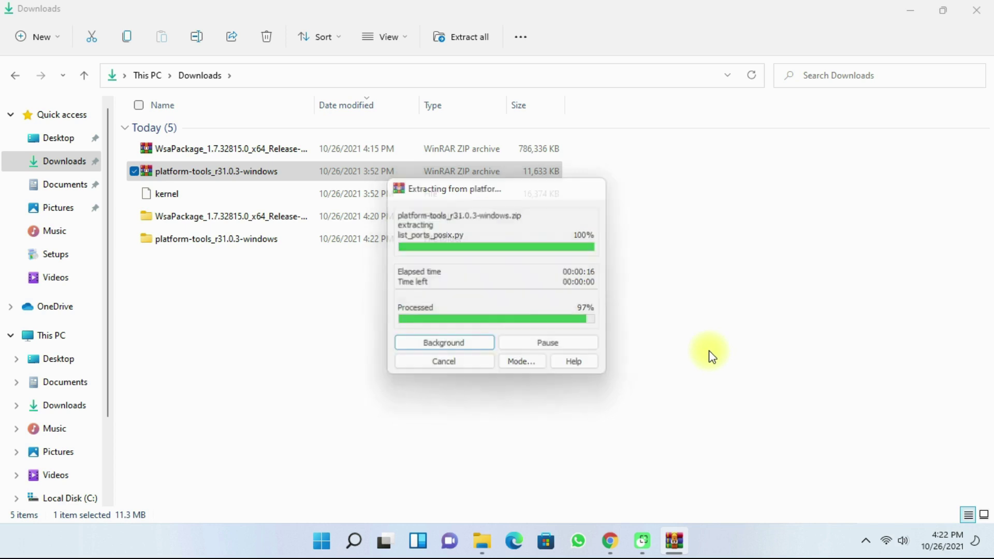
left_click(487, 386)
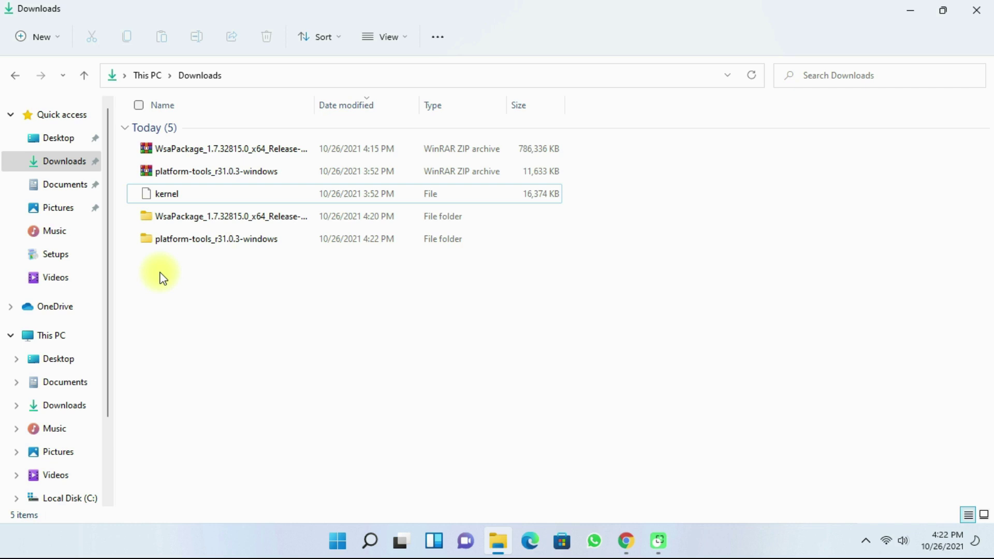
- Copy the kernel file in the Downloads folder
left_click(187, 194)
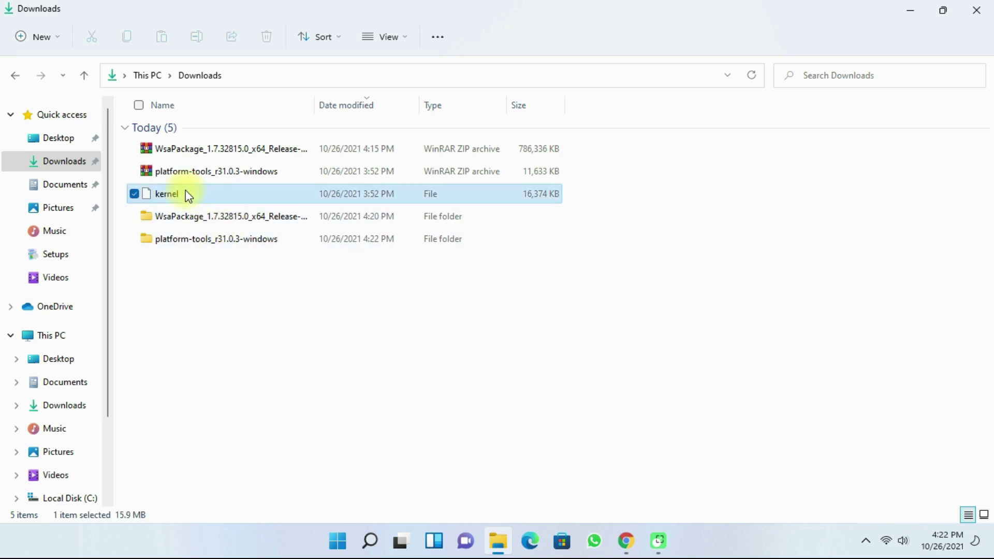
right_click(186, 193)
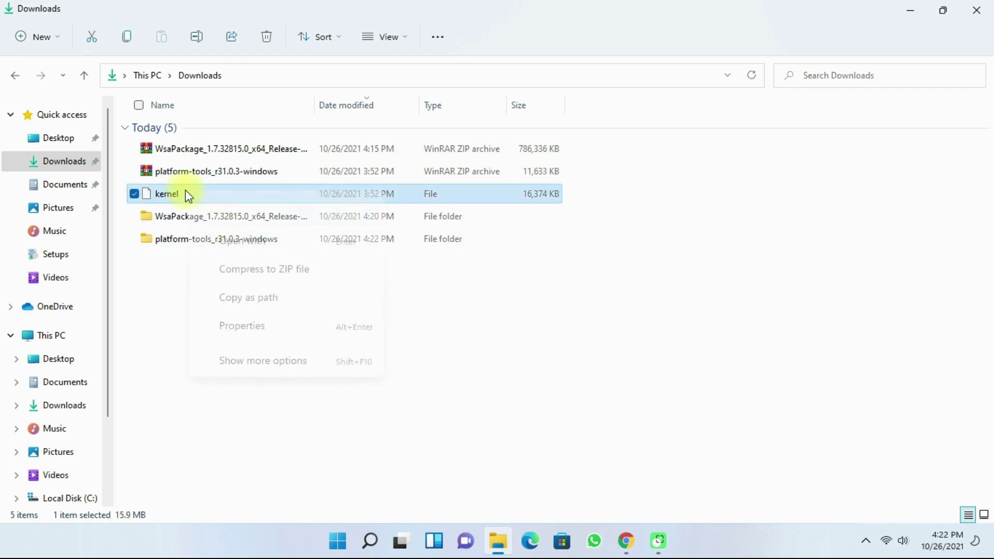
left_click(238, 208)
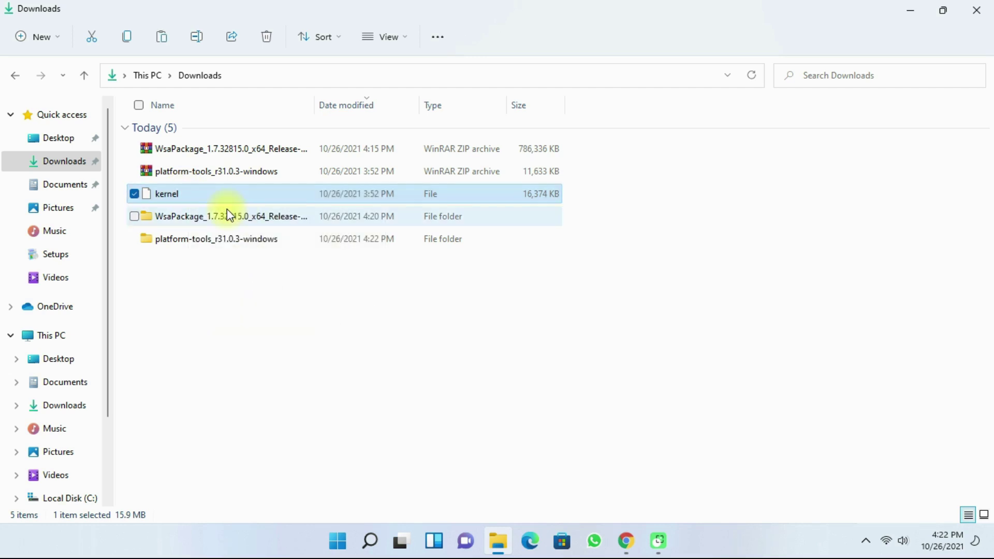
- Open the Tools folder inside the inner WsaPackage_1.7.32815.0_x64_Release-Nightly folder
left_click(222, 215)
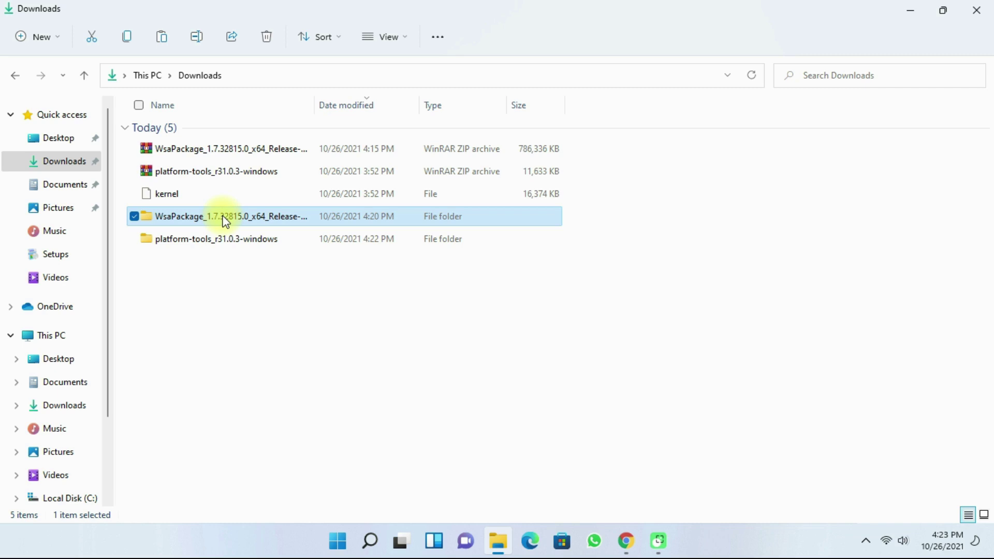
double_click(226, 218)
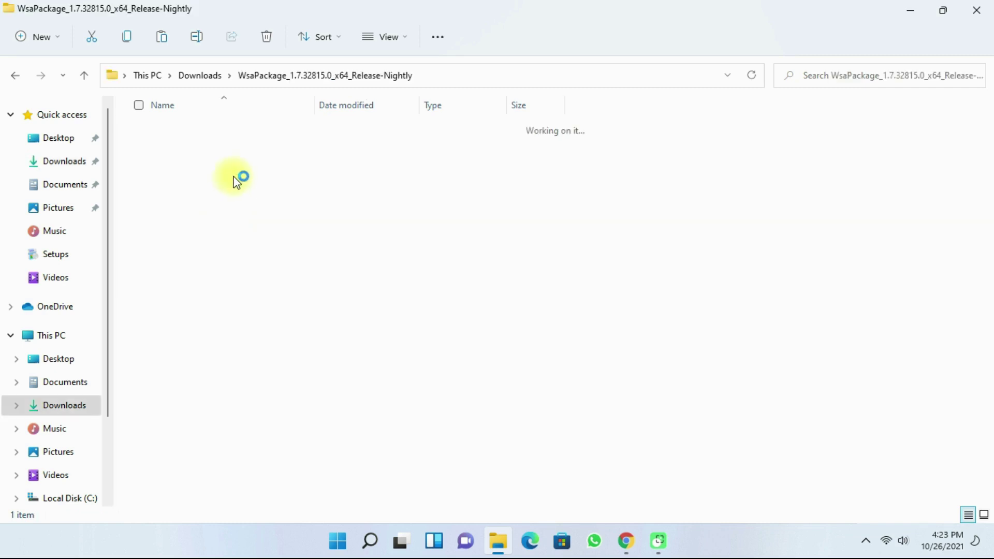
left_click(263, 132)
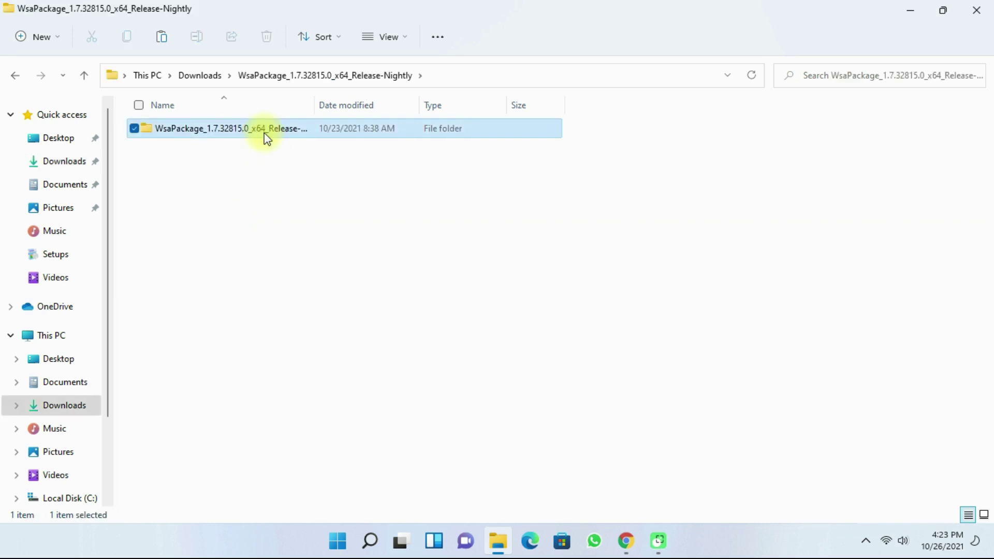
double_click(266, 136)
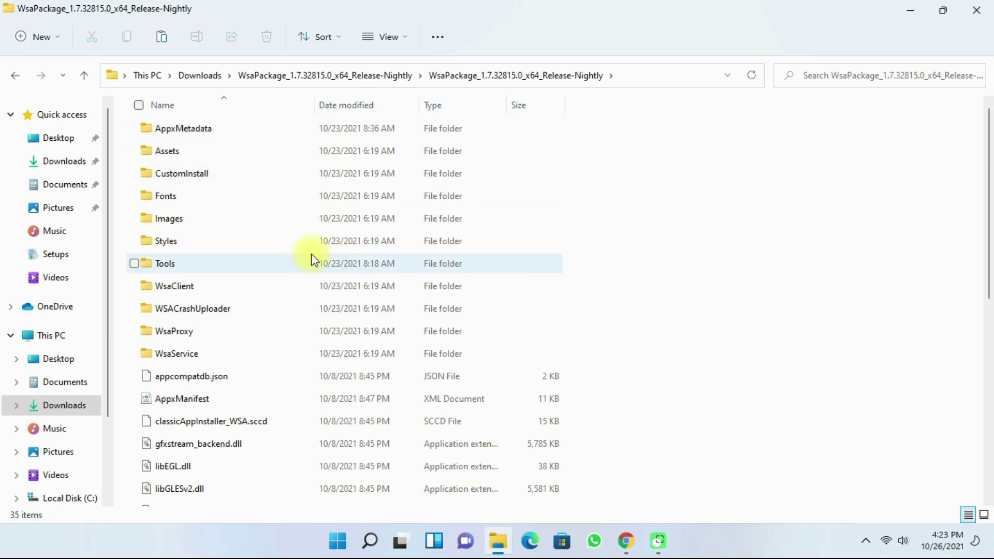
left_click(318, 263)
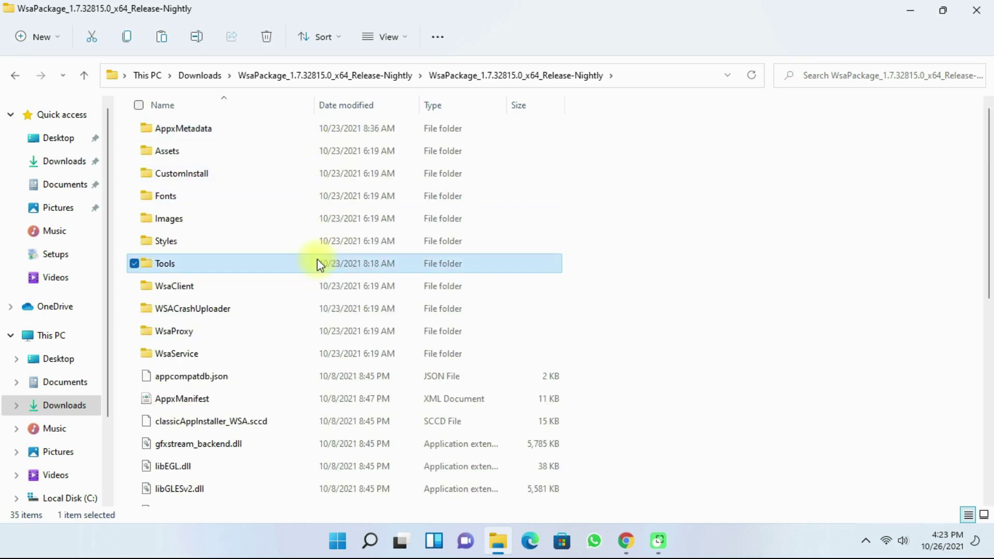
double_click(318, 263)
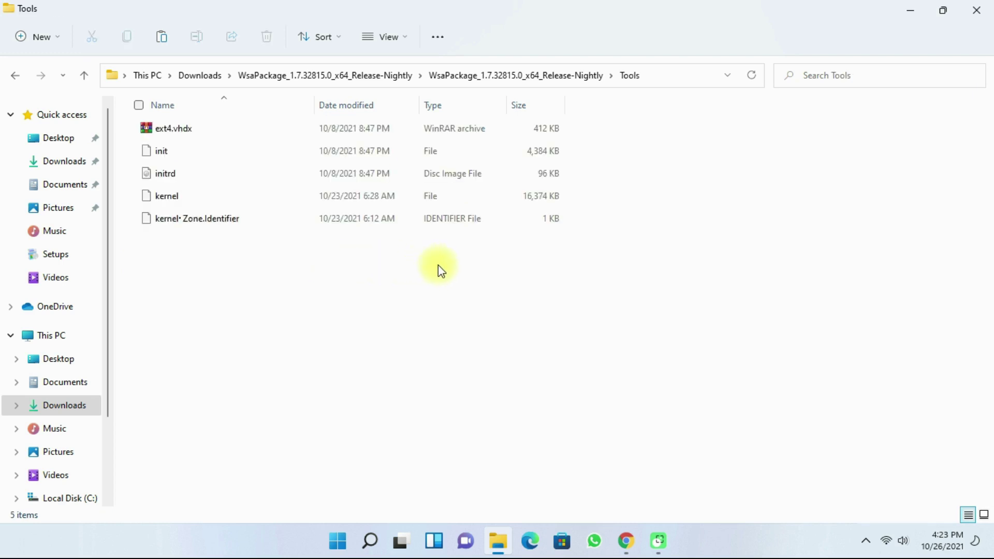
right_click(257, 290)
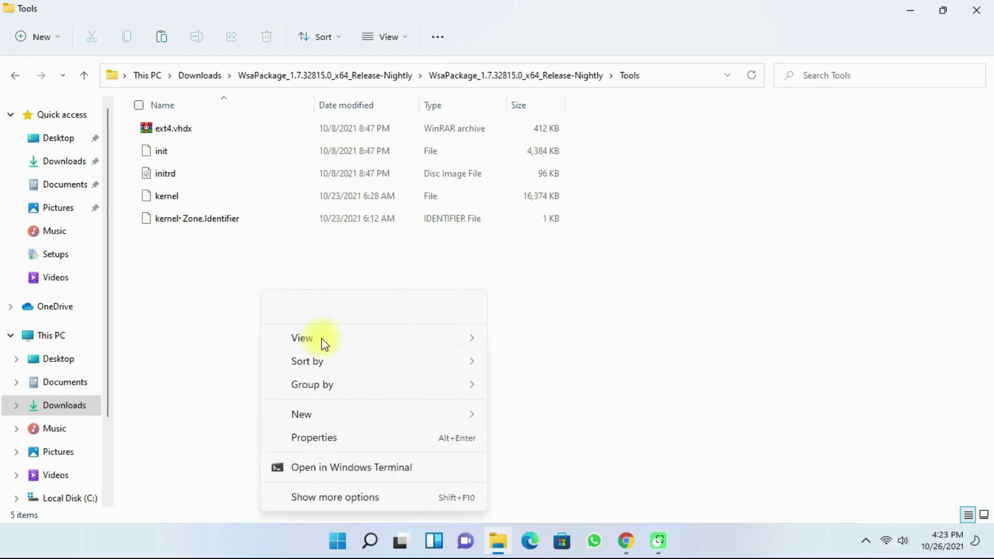
key("Escape")
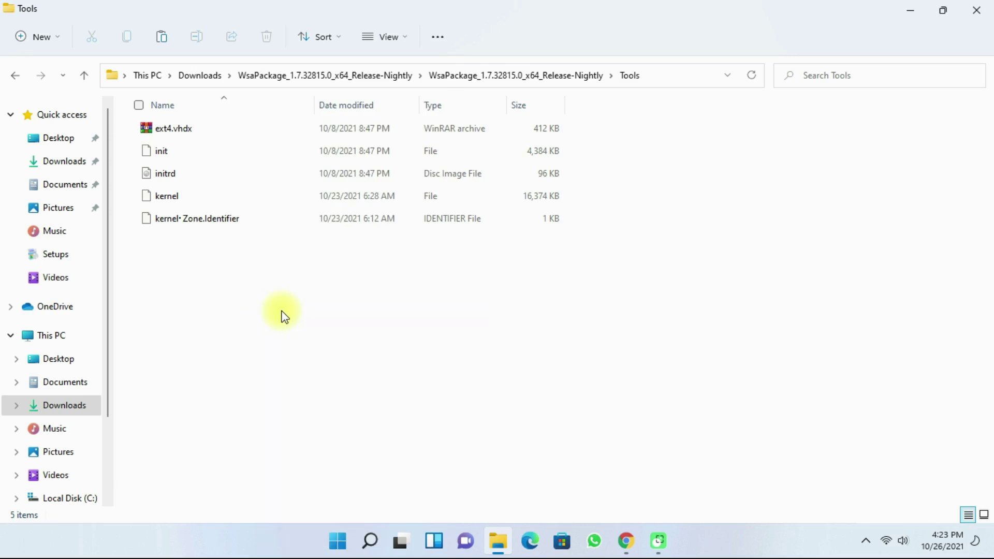
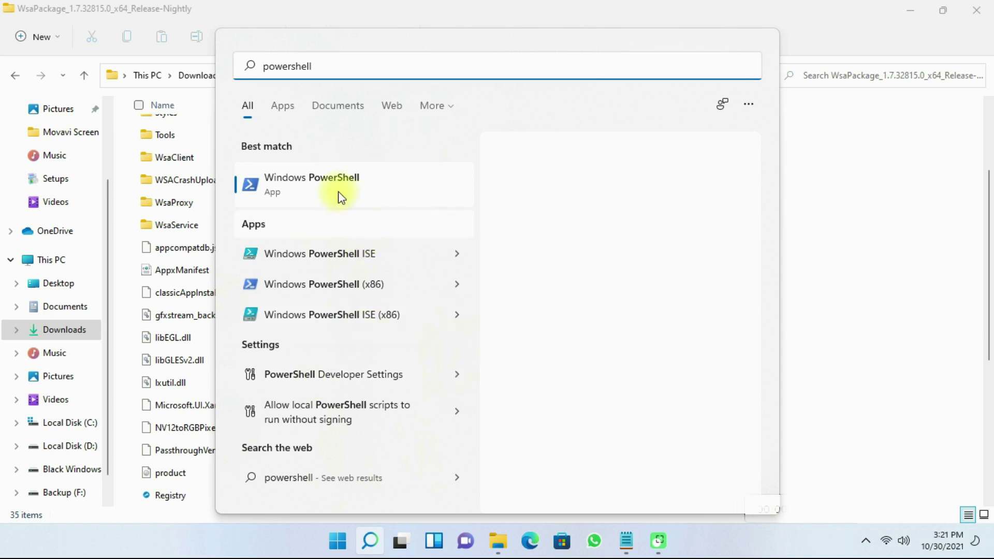
- Run Windows PowerShell as administrator and maximize its window
left_click(335, 189)
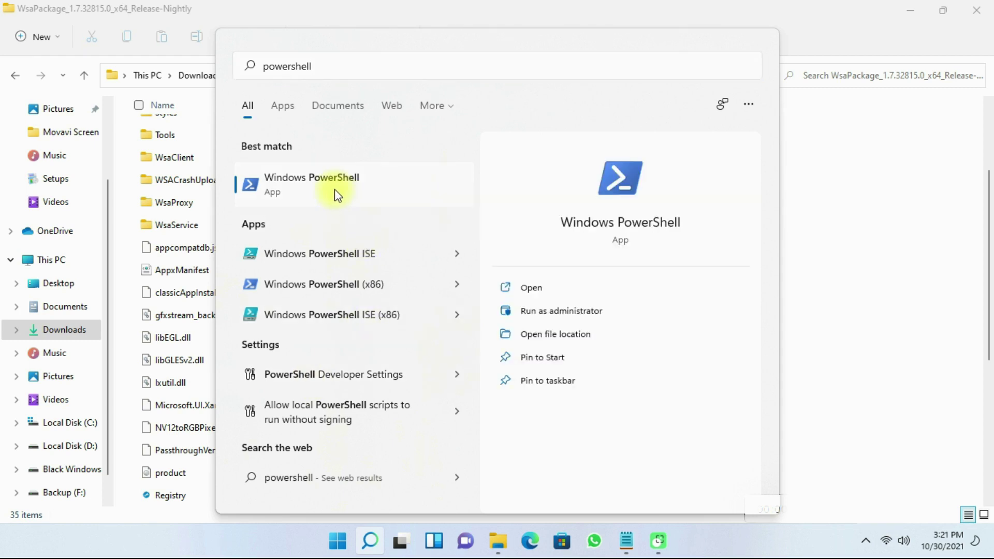
right_click(335, 192)
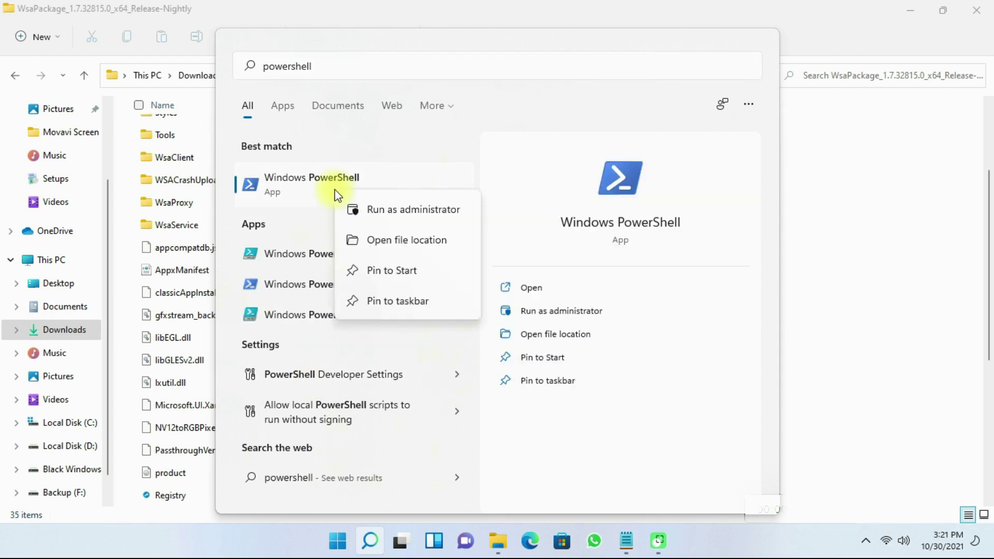
left_click(378, 213)
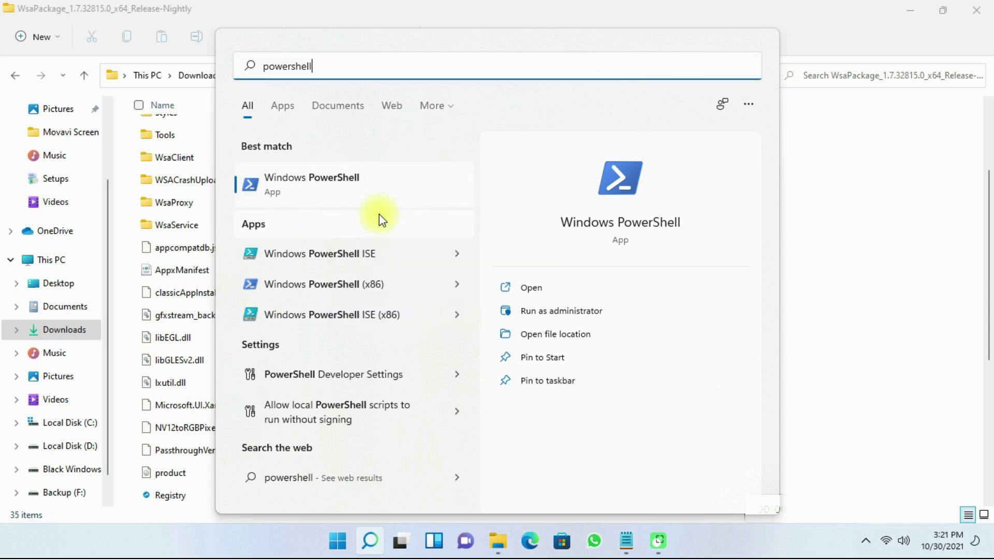
key("Escape")
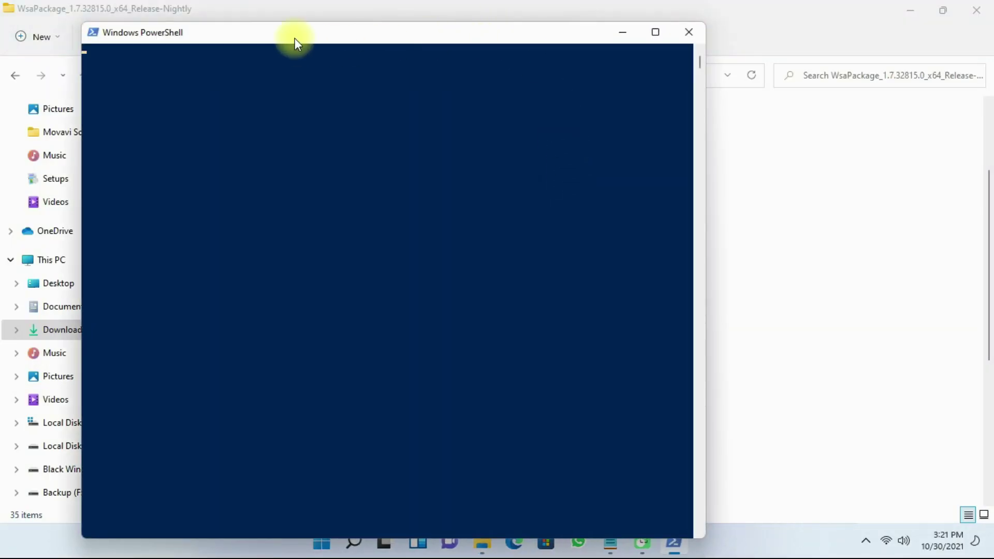
left_click_drag(299, 35, 405, 0)
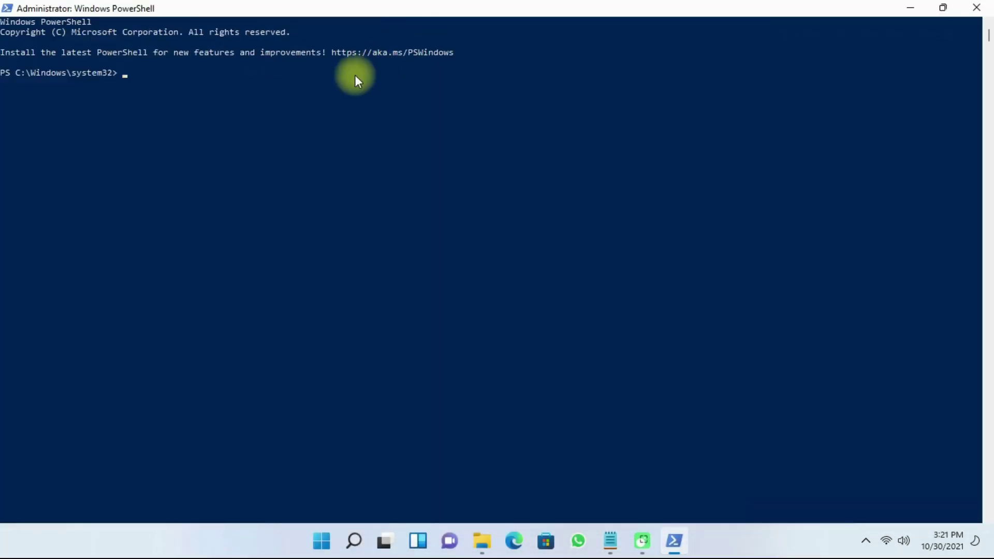
- Change the PowerShell directory with cd to the copied path of the inner WsaPackage_1.7.32815.0_x64_Release-Nightly folder in Downloads
left_click(286, 89)
type("cd")
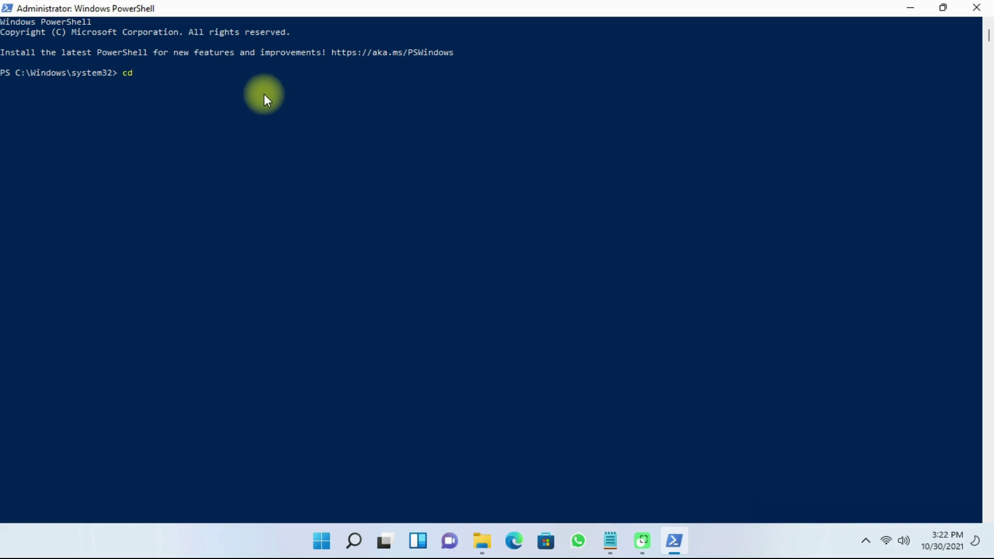
right_click(264, 94)
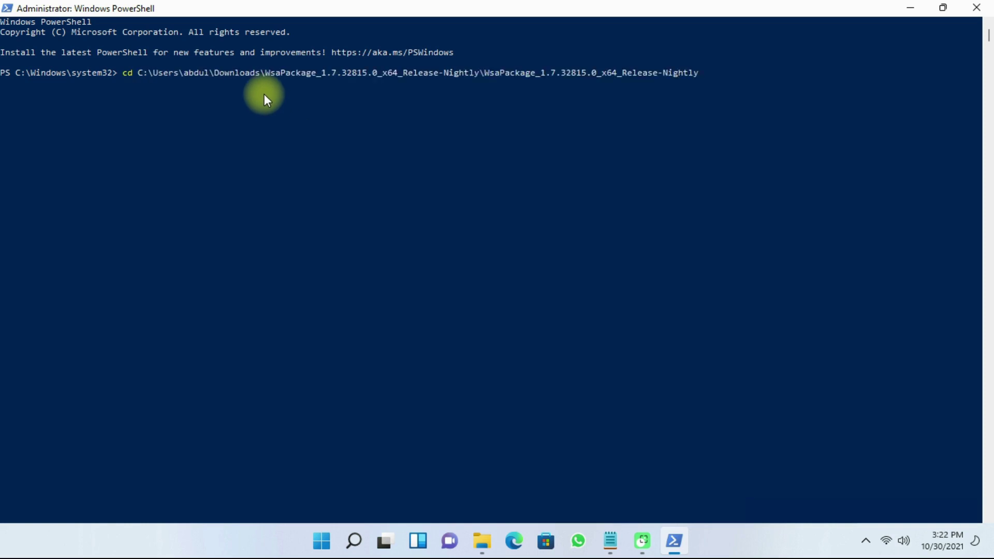
key("Return")
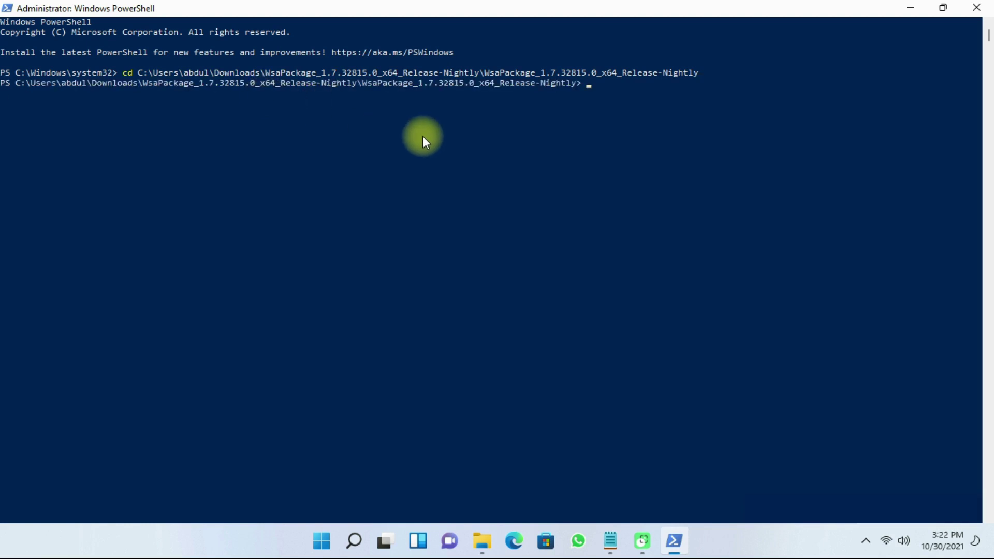
- Switch to Notepad and copy the first command, Add-AppxPackage -Register .\AppxManifest.xml
left_click(610, 541)
left_click(141, 102)
left_click_drag(141, 102, 165, 102)
left_click(136, 101)
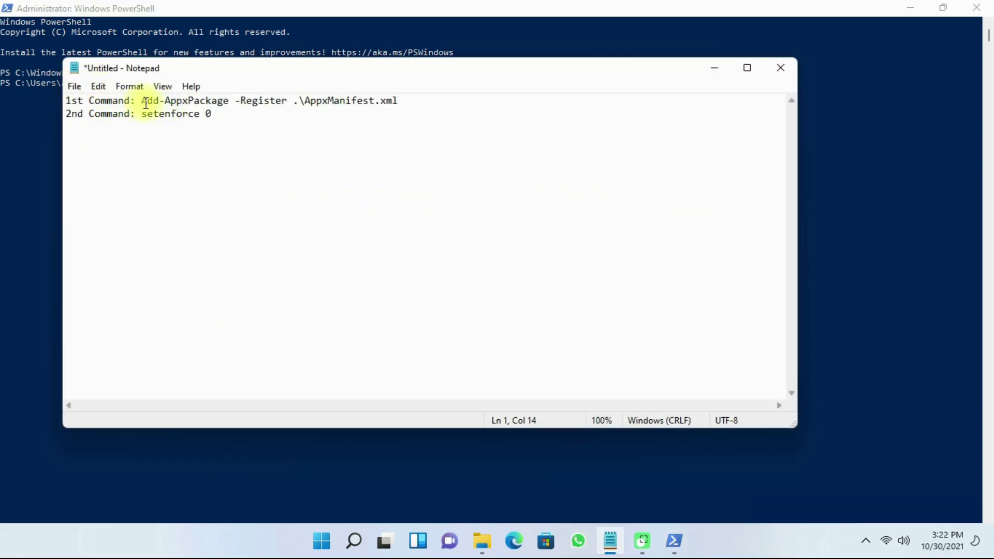
mouse_move(142, 101)
left_mouse_down()
mouse_move(394, 100)
mouse_move(139, 90)
left_mouse_up()
left_click(397, 100)
double_click(397, 101)
left_click(398, 103)
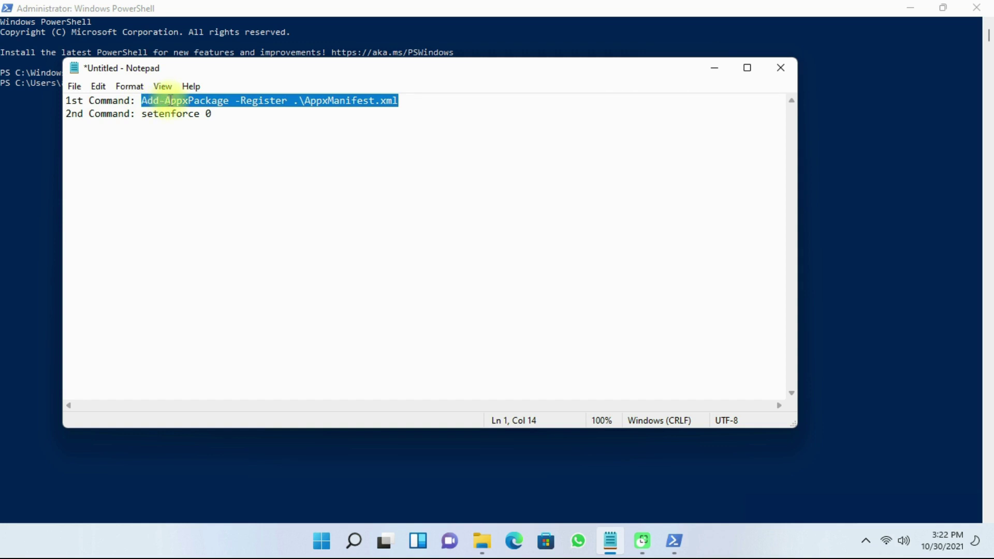
left_click(211, 159)
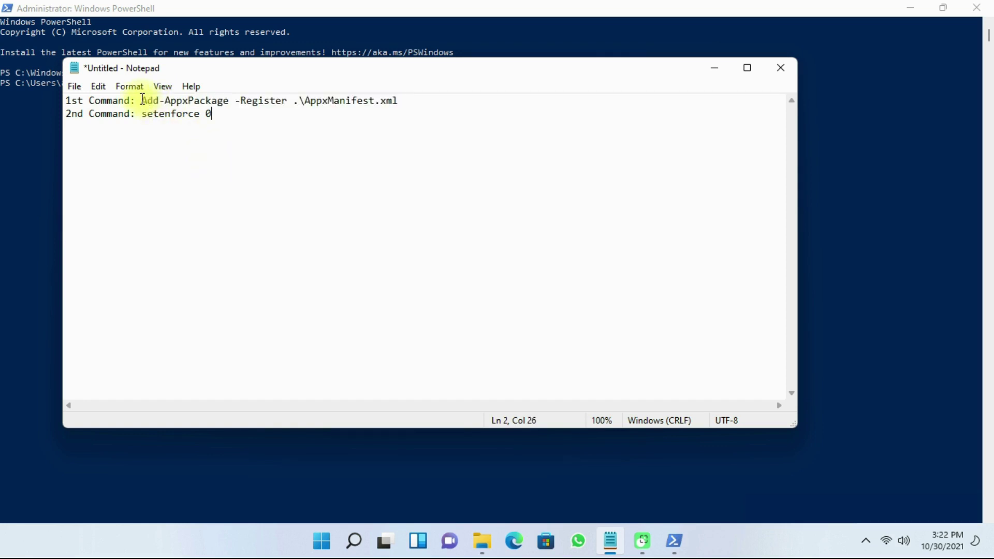
left_click_drag(143, 100, 395, 102)
right_click(393, 102)
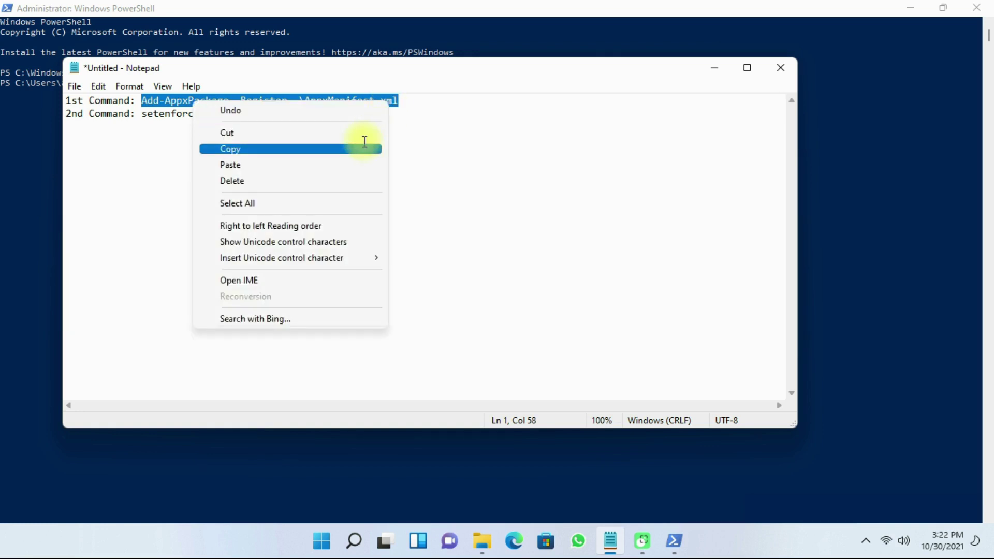
left_click(363, 149)
- Minimize Notepad, run Add-AppxPackage -Register .\AppxManifest.xml in PowerShell, and close PowerShell once it finishes
left_click(712, 67)
right_click(613, 99)
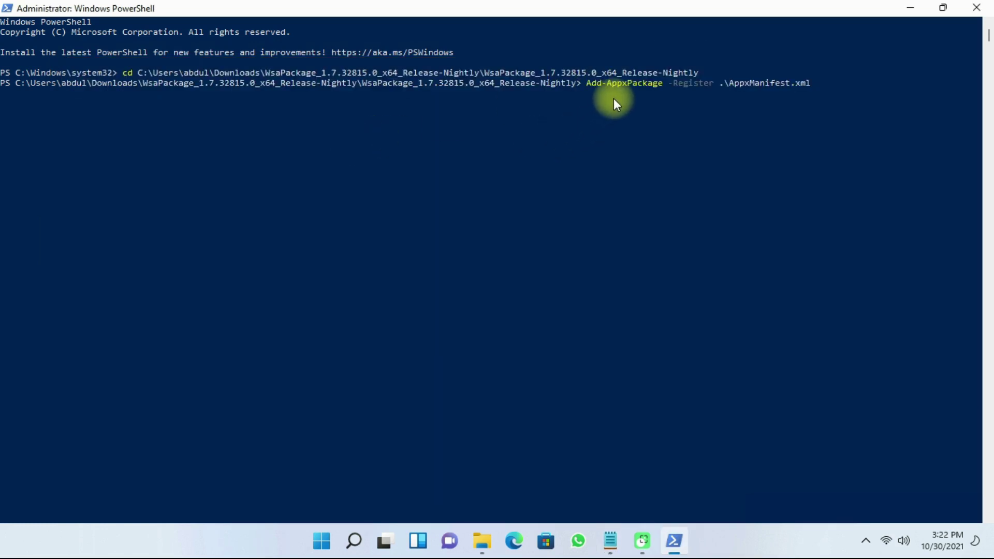
key("Return")
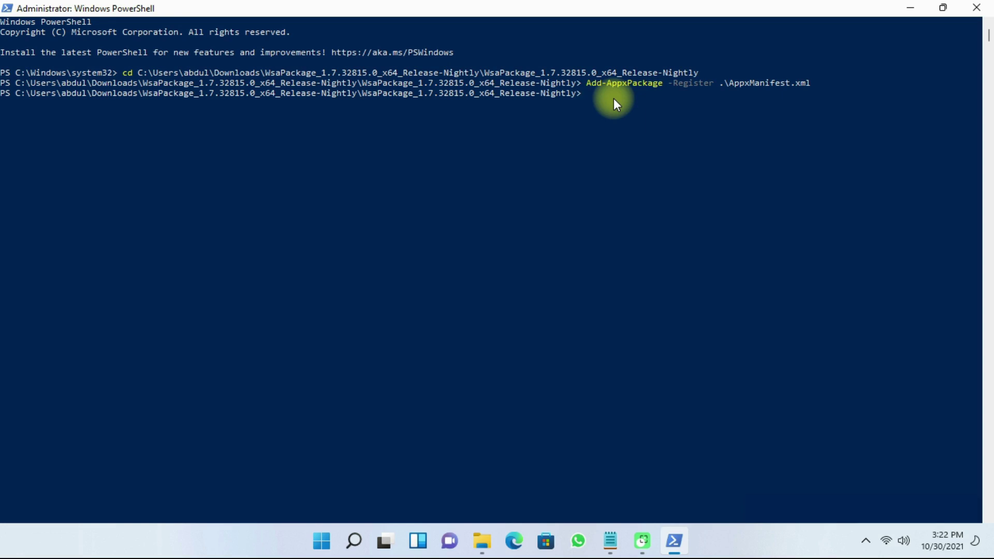
left_click(977, 9)
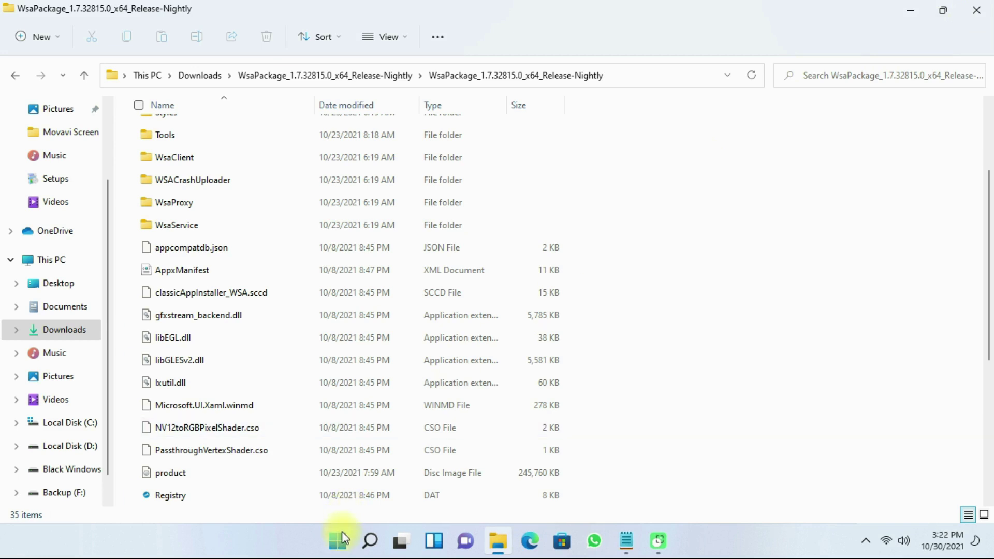
- Open the Windows Subsystem for Android settings and turn on Developer mode
left_click(339, 540)
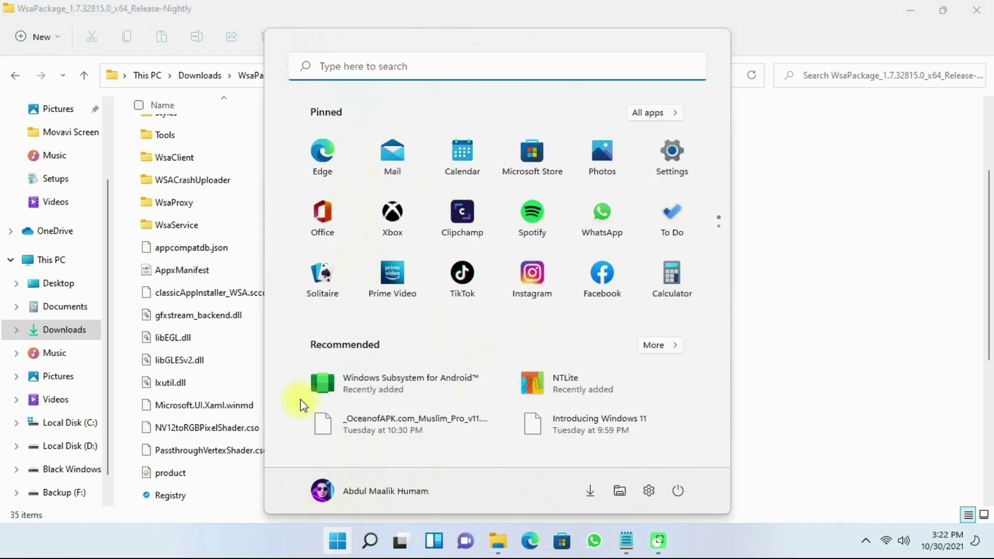
left_click(359, 386)
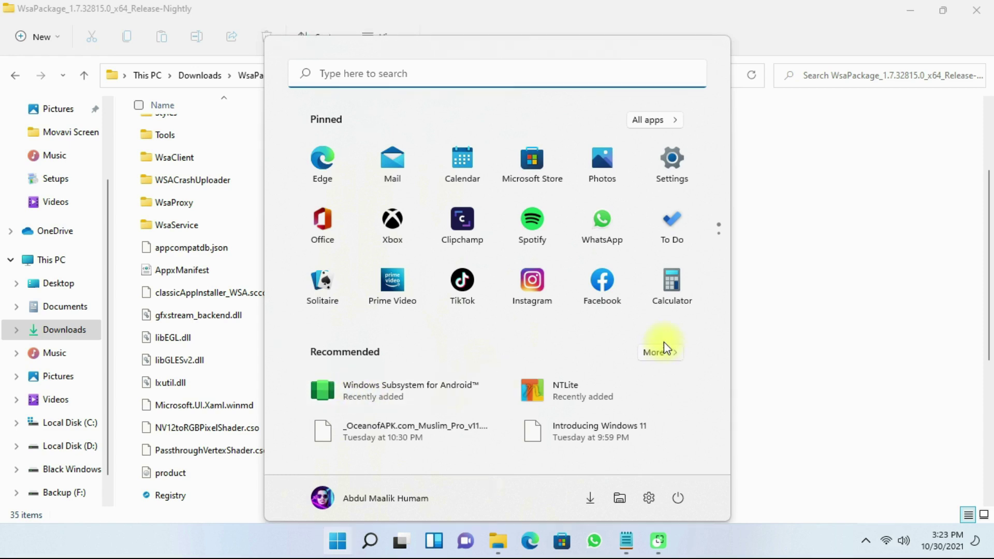
left_click_drag(333, 35, 469, 53)
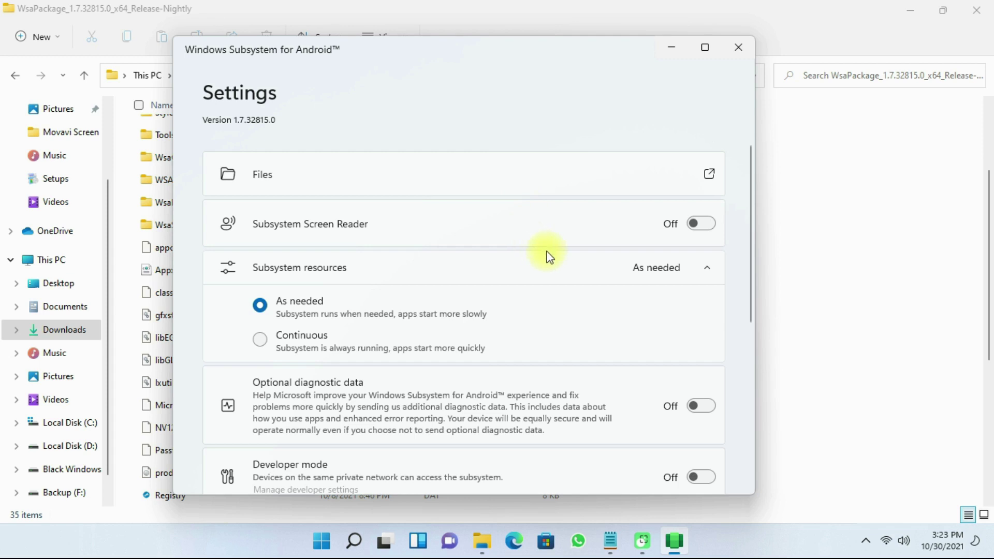
scroll(557, 309, "down", 2)
left_click(699, 370)
scroll(484, 336, "up", 2)
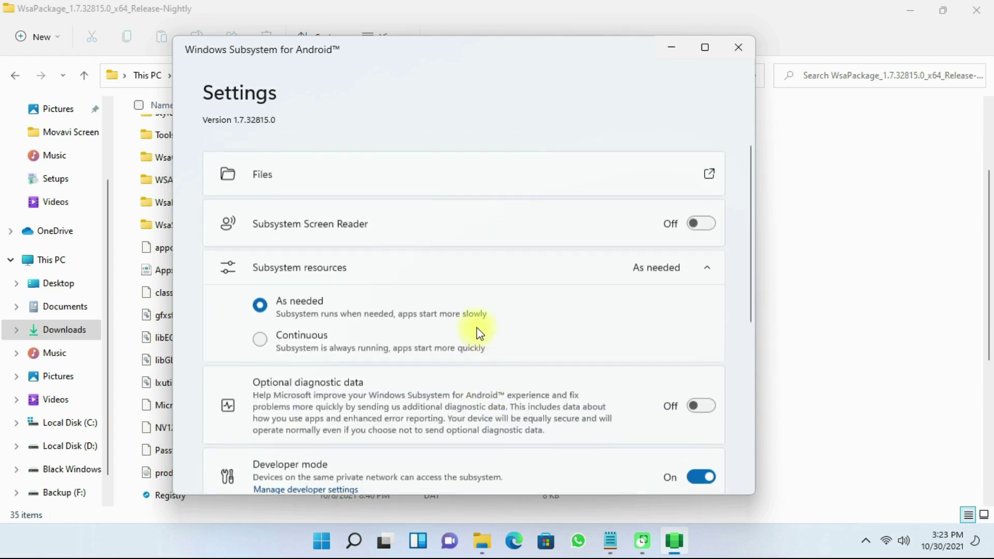
- Launch the subsystem's Files app, opting out of sharing diagnostic data, and move its window higher on the desktop
left_click(711, 176)
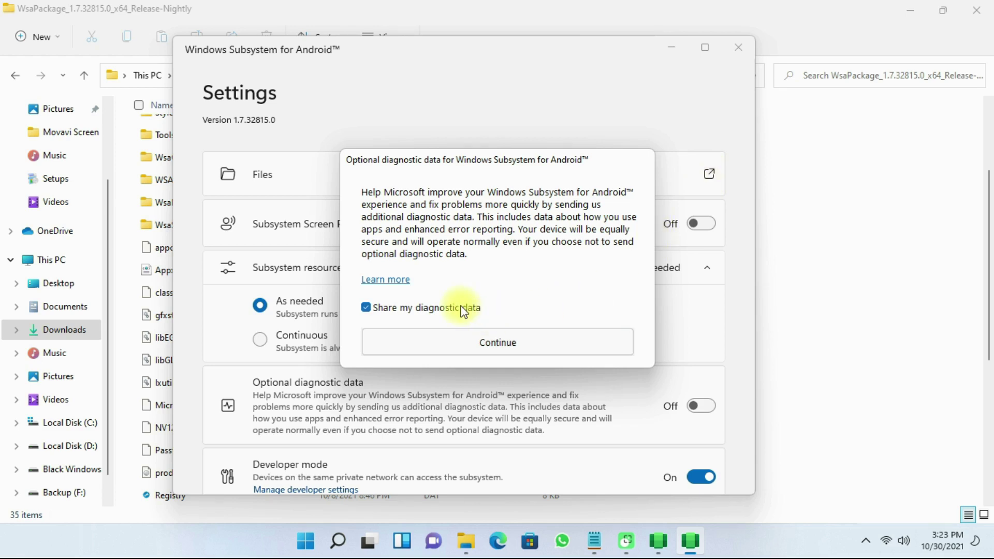
left_click(375, 310)
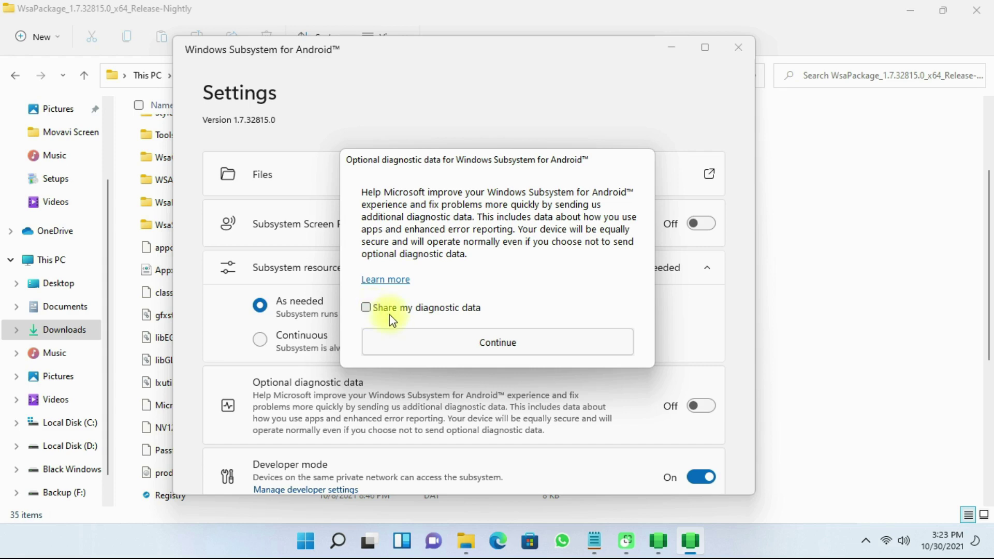
left_click(478, 347)
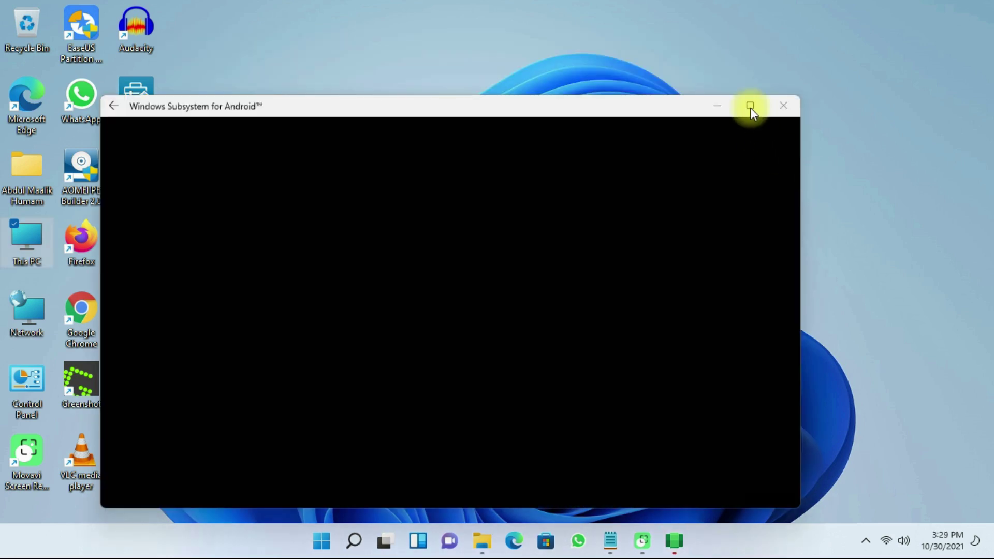
left_click(748, 104)
left_click(943, 8)
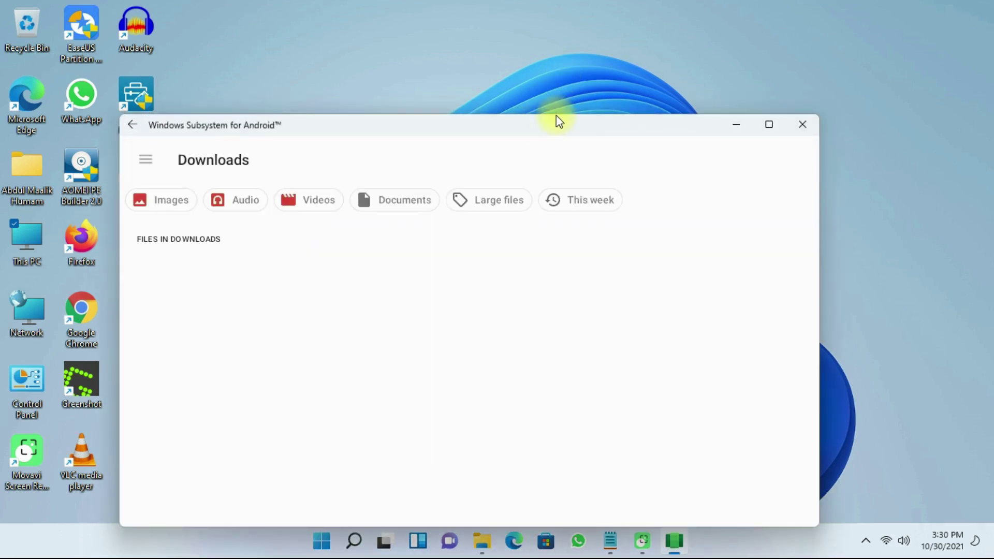
left_click_drag(557, 118, 561, 55)
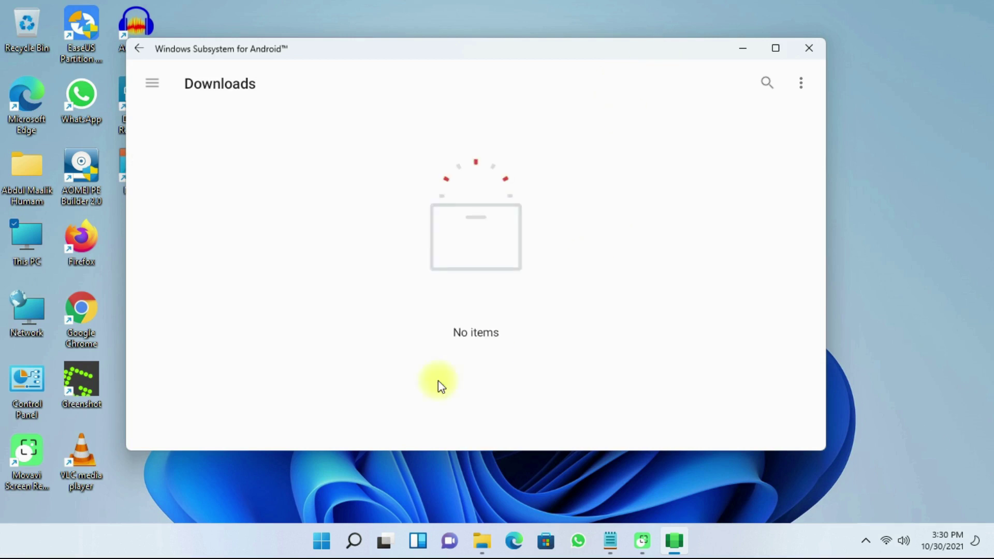
- Launch the newly added Play Store app
left_click(319, 546)
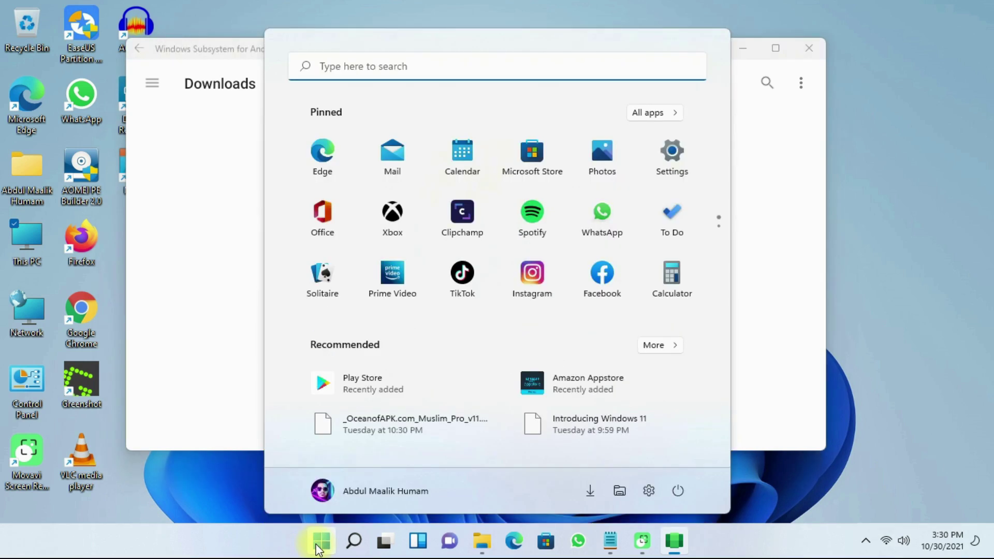
left_click(381, 389)
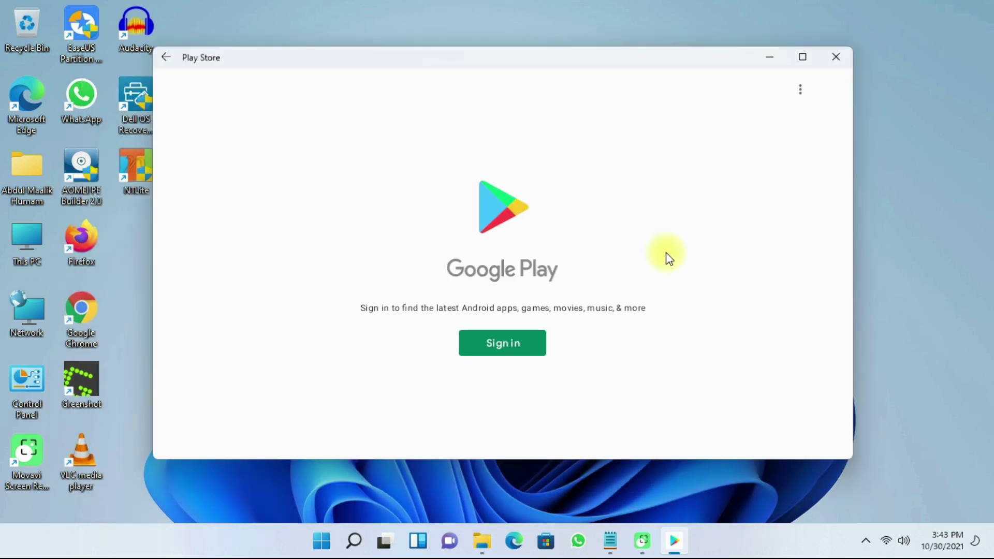
- Open the platform-tools folder inside platform-tools_r31.0.3-windows in Downloads
left_click(32, 267)
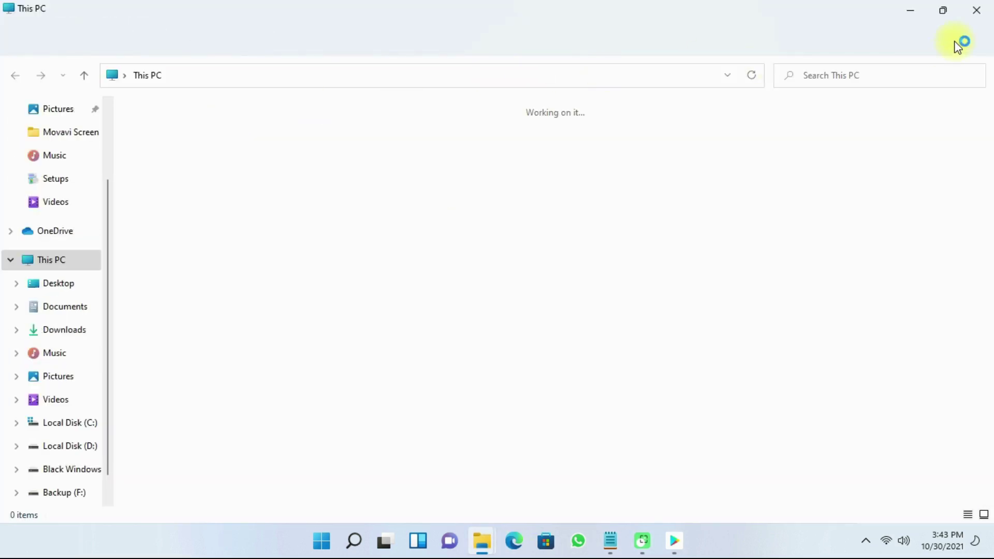
left_click(538, 147)
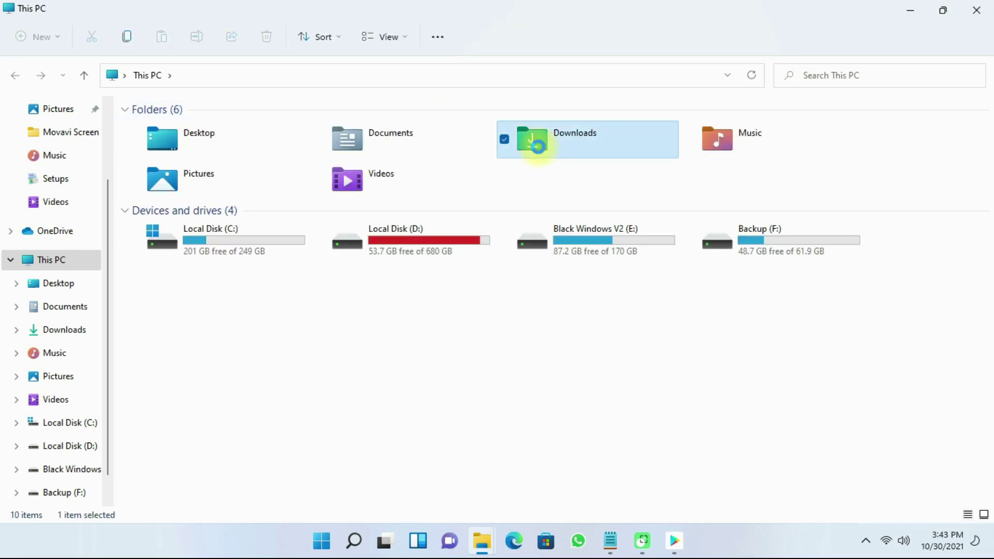
double_click(538, 148)
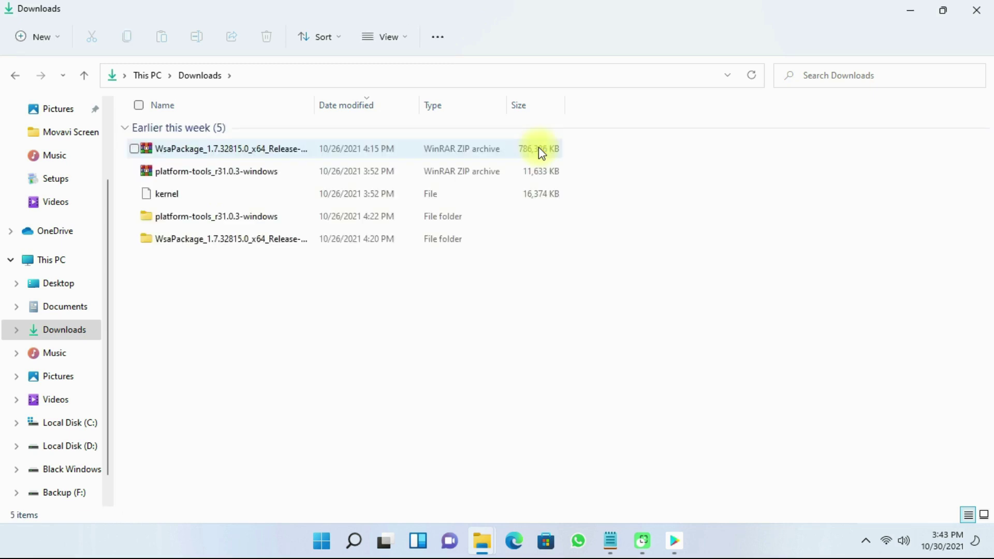
left_click(334, 219)
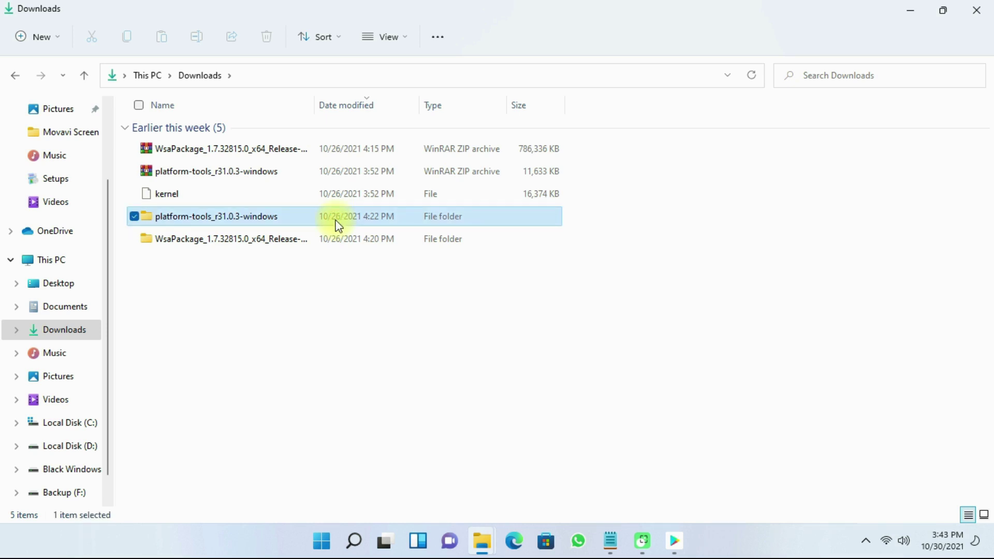
double_click(328, 223)
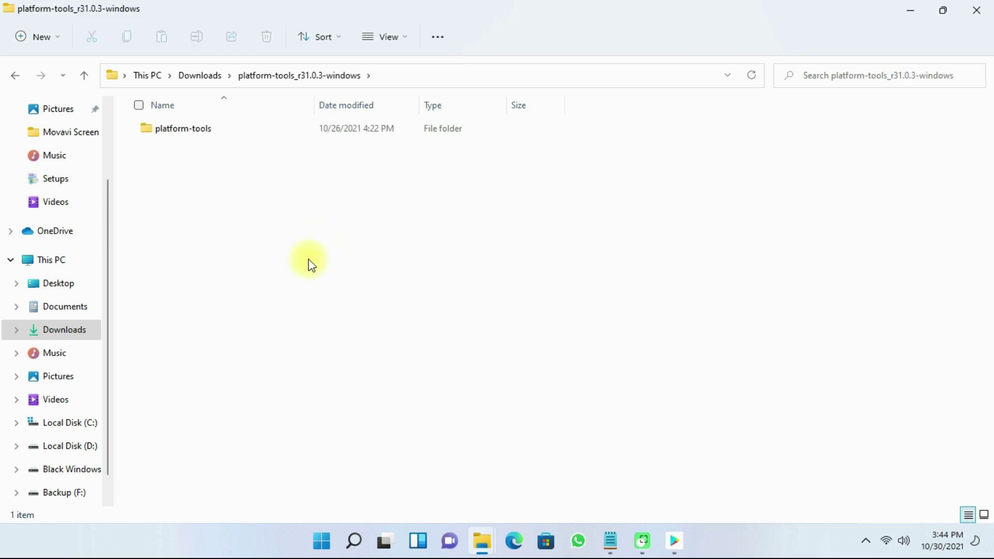
left_click(335, 129)
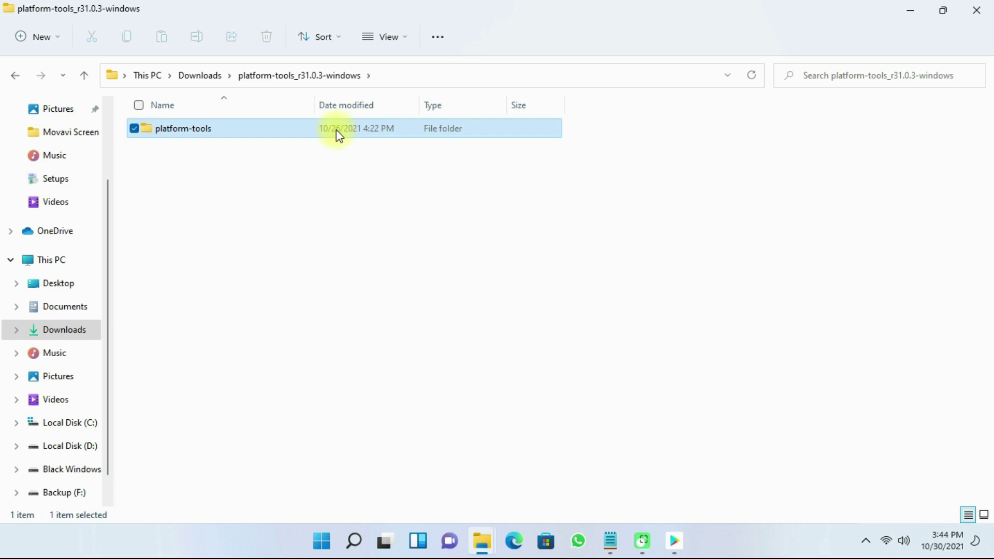
double_click(336, 129)
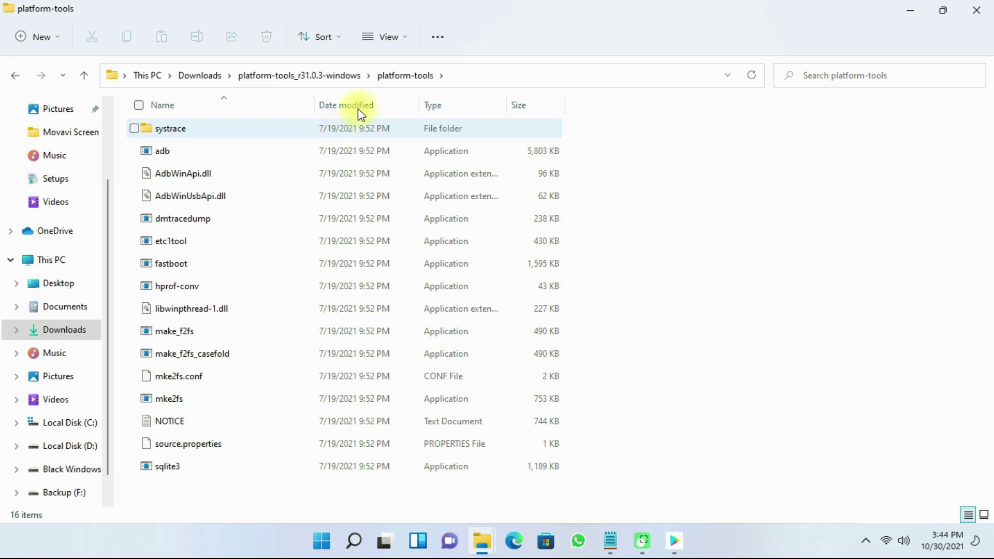
- Open a Command Prompt in the platform-tools folder with cmd and enter adb connect without running it
left_click(519, 76)
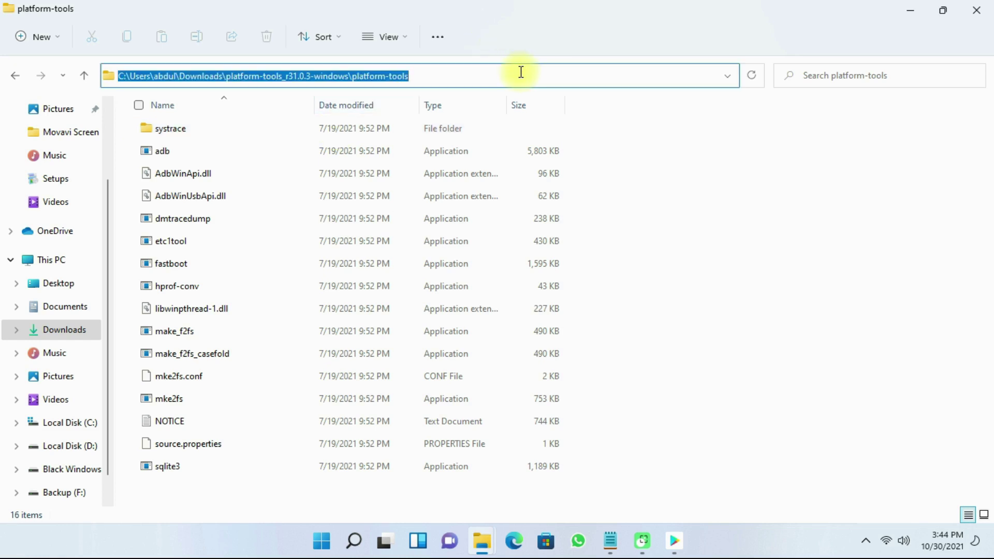
key("BackSpace")
type("cmd")
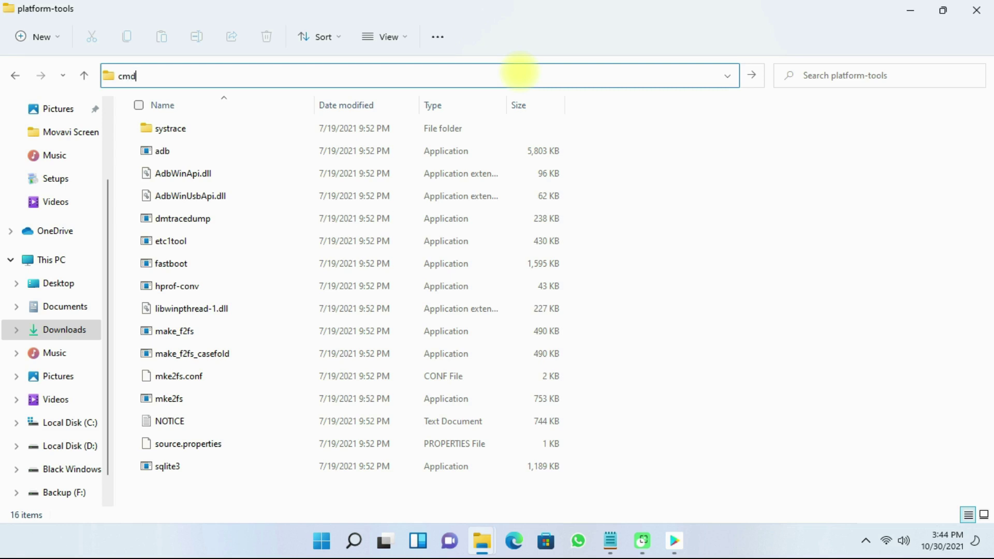
key("Return")
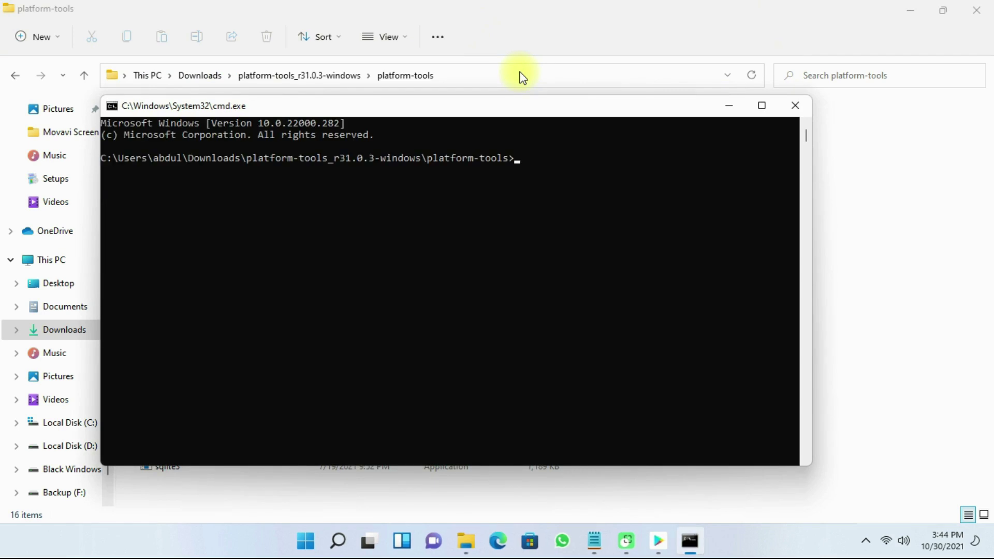
type("adb connect")
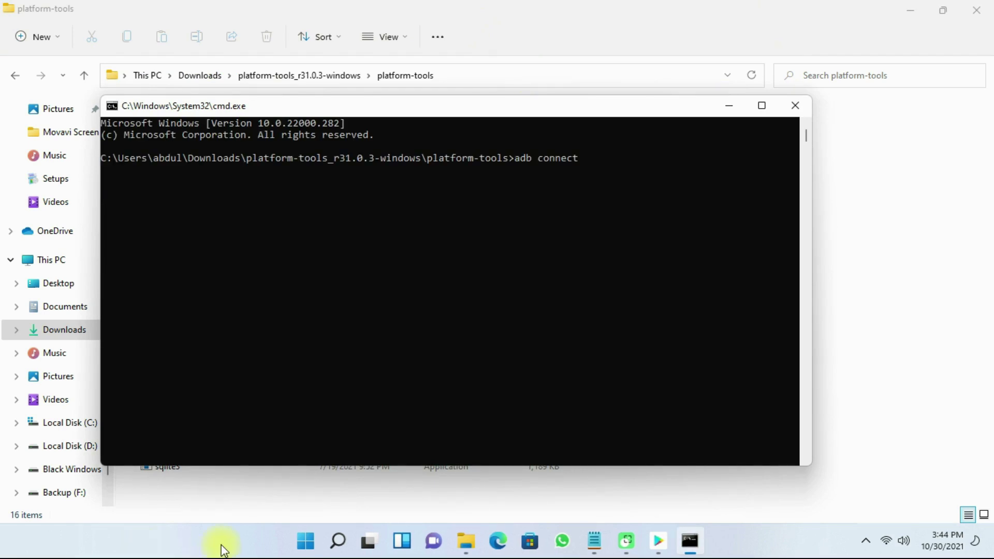
- Open the Windows Subsystem for Android settings from the full app list and copy the subsystem's IP address
left_click(305, 548)
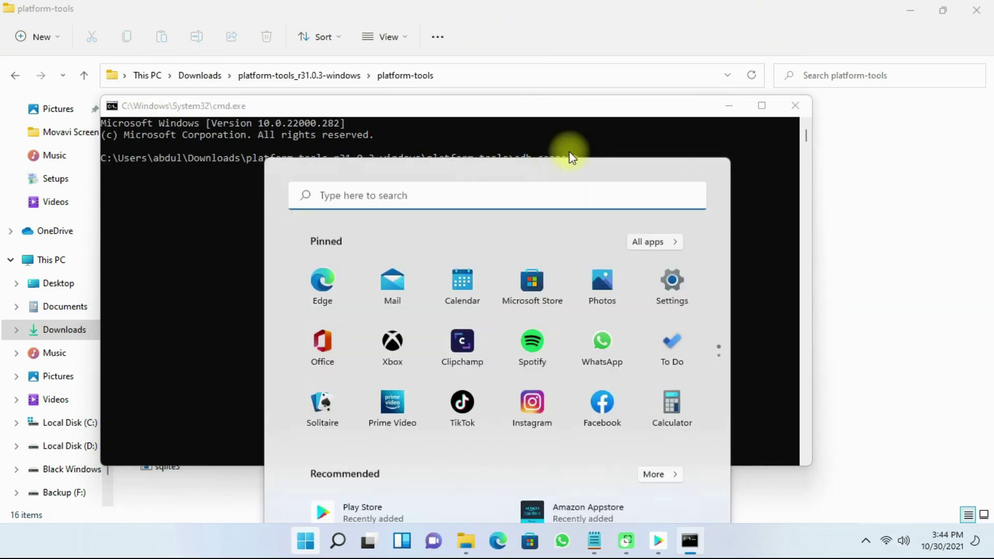
left_click(645, 116)
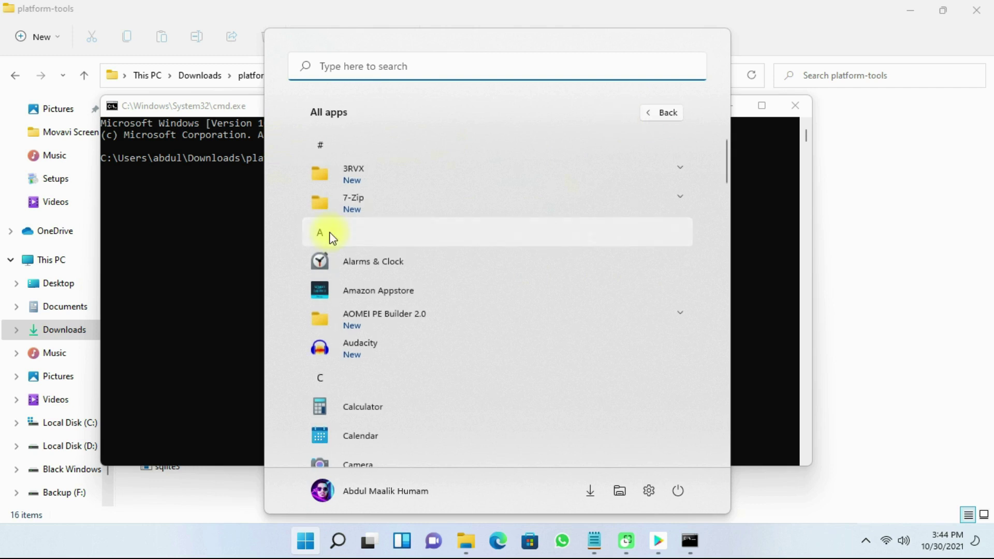
left_click(350, 245)
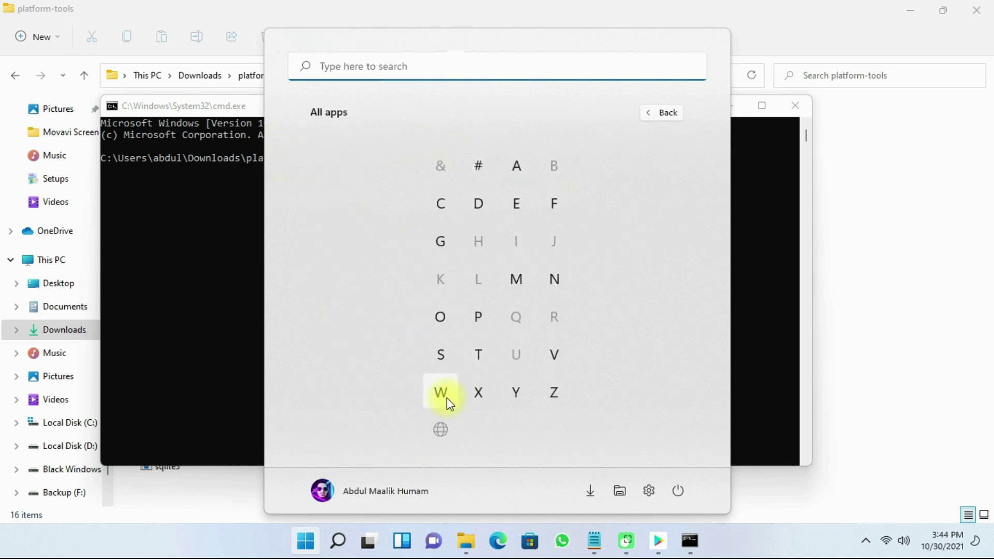
left_click(419, 430)
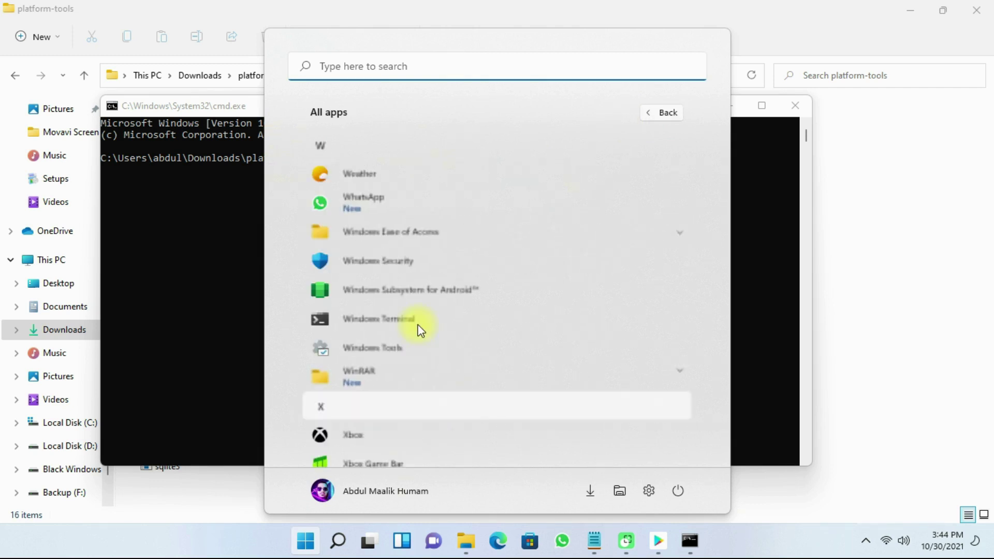
left_click(399, 288)
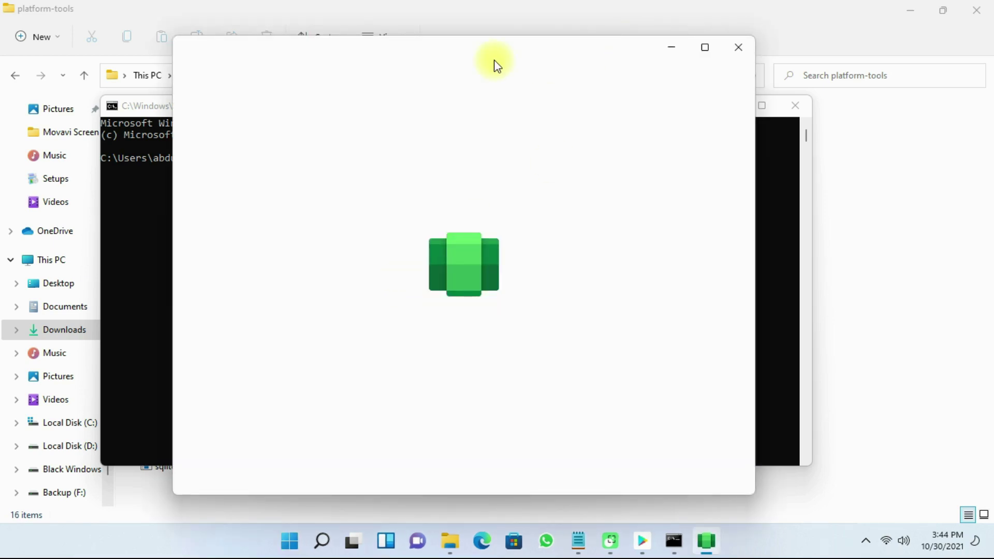
scroll(481, 278, "down", 4)
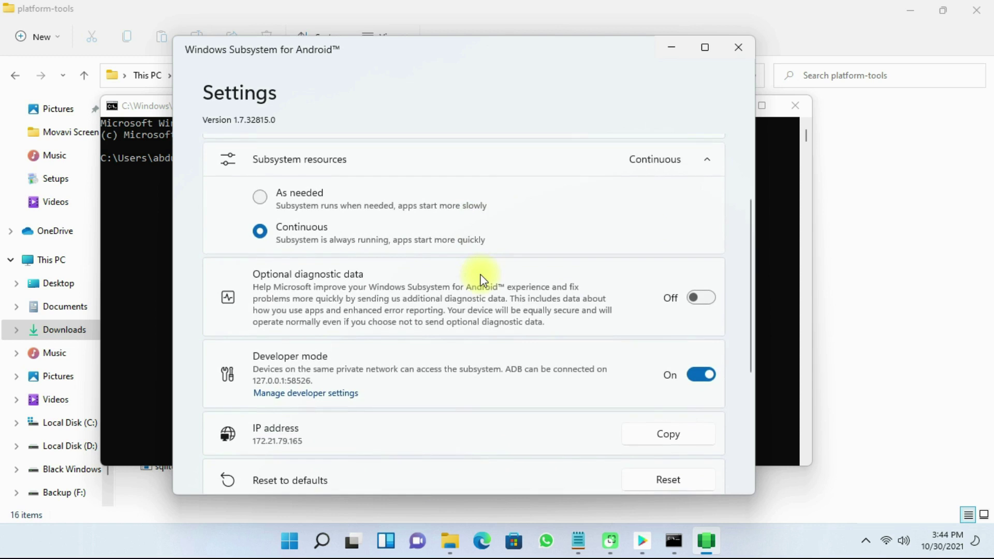
left_click(632, 327)
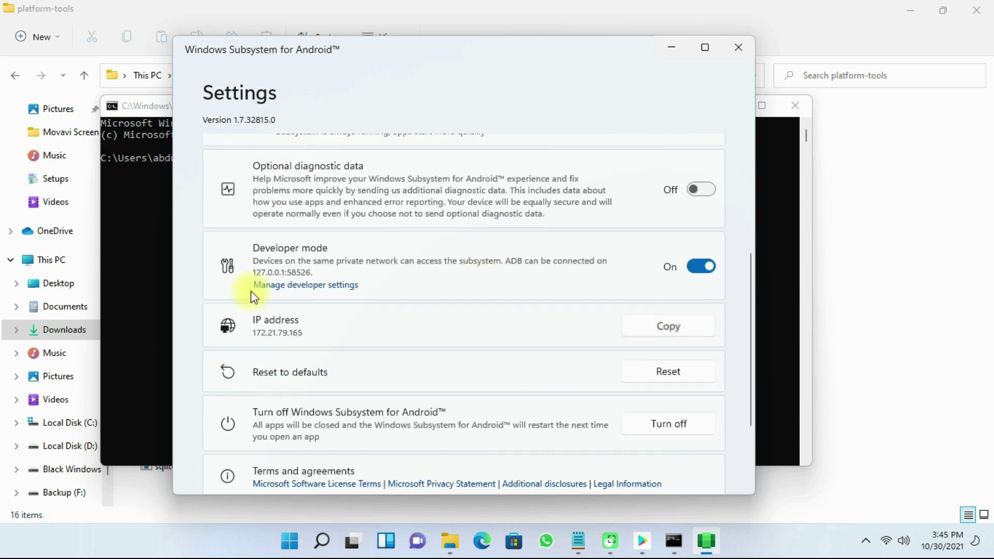
- Minimize the subsystem settings and complete and run the command as adb connect 172.21.79.165 in Command Prompt
left_click(670, 46)
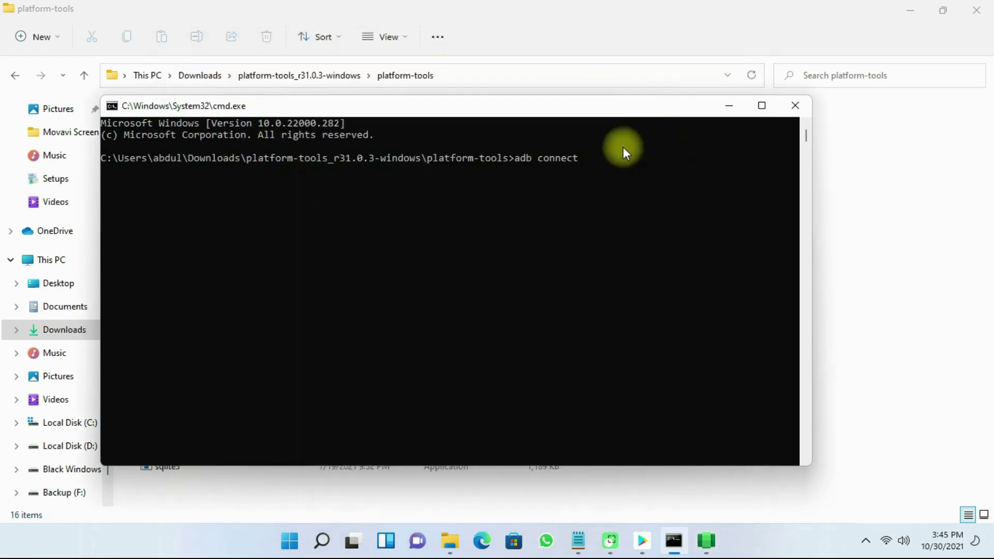
key("ctrl+v")
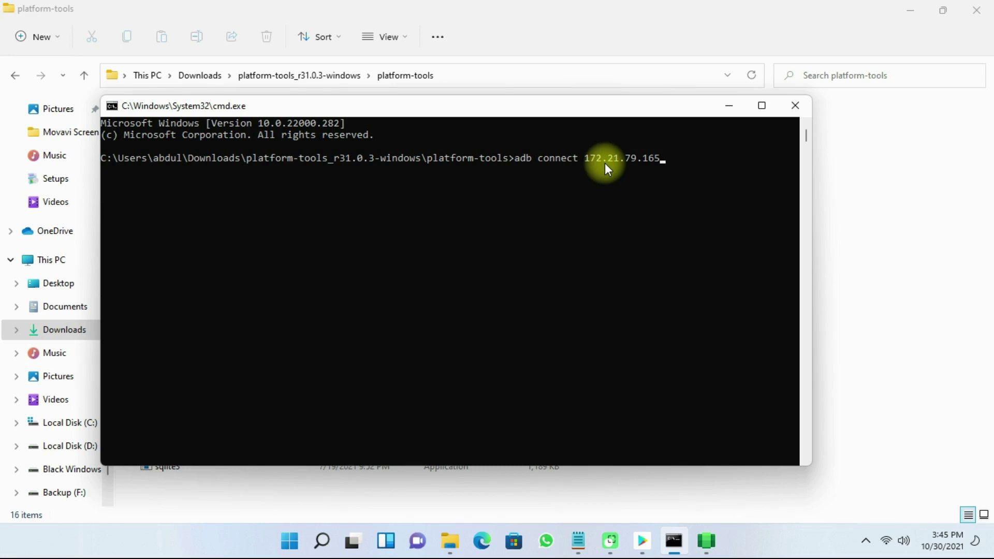
key("Return")
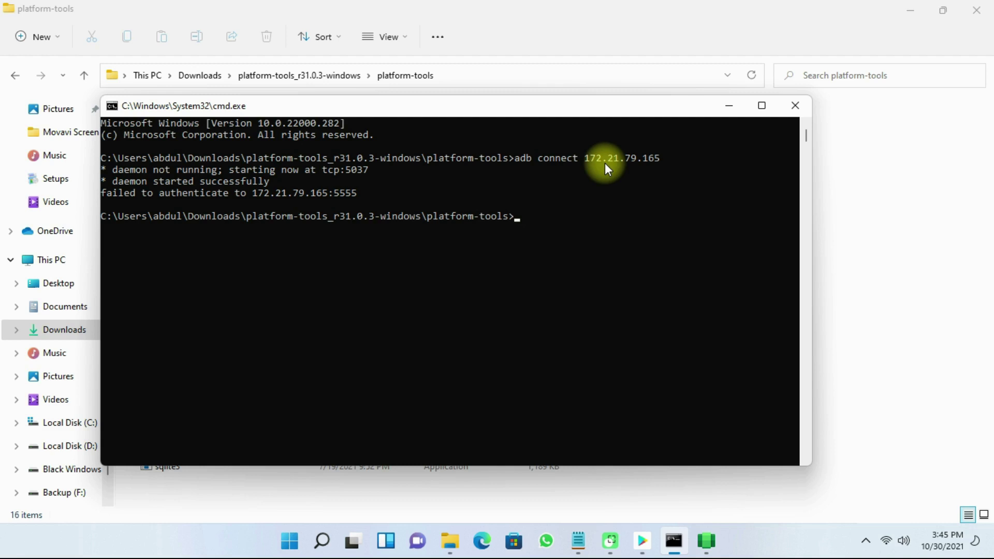
- Start an adb shell session on the connected subsystem and switch to root with su
type("adb shell")
key("Return")
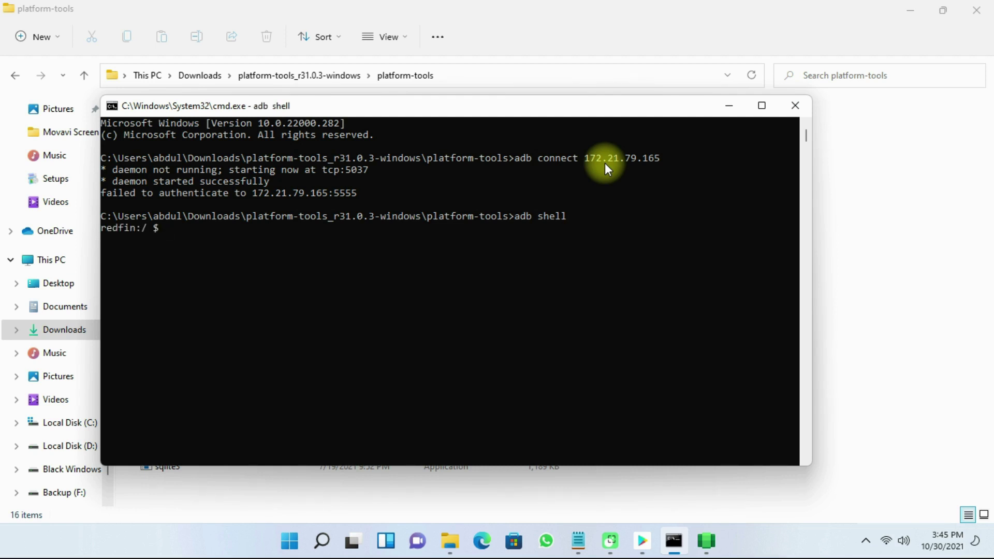
type("su")
key("Return")
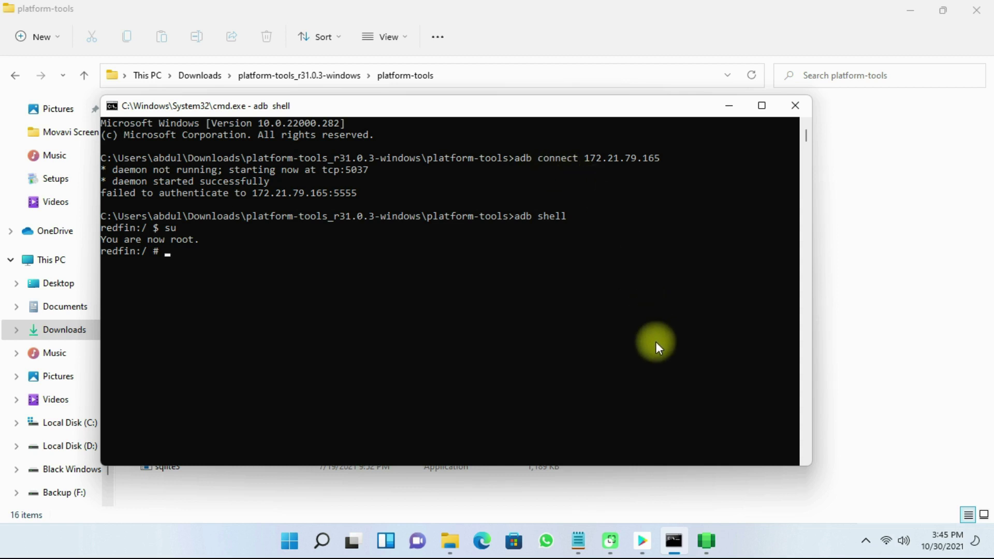
- Copy the second command, setenforce 0, from the Notepad notes and run it in the root shell
left_click(579, 540)
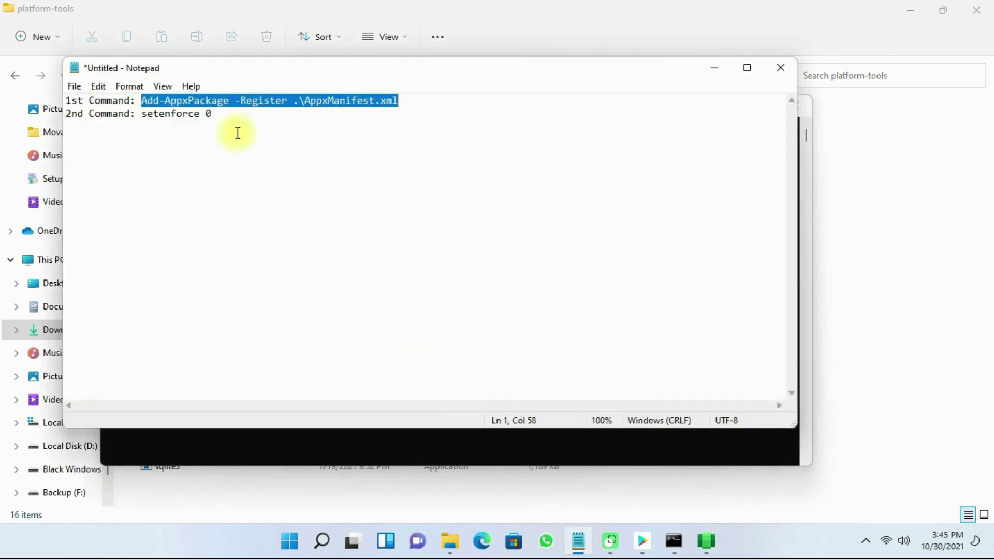
left_click_drag(141, 114, 213, 116)
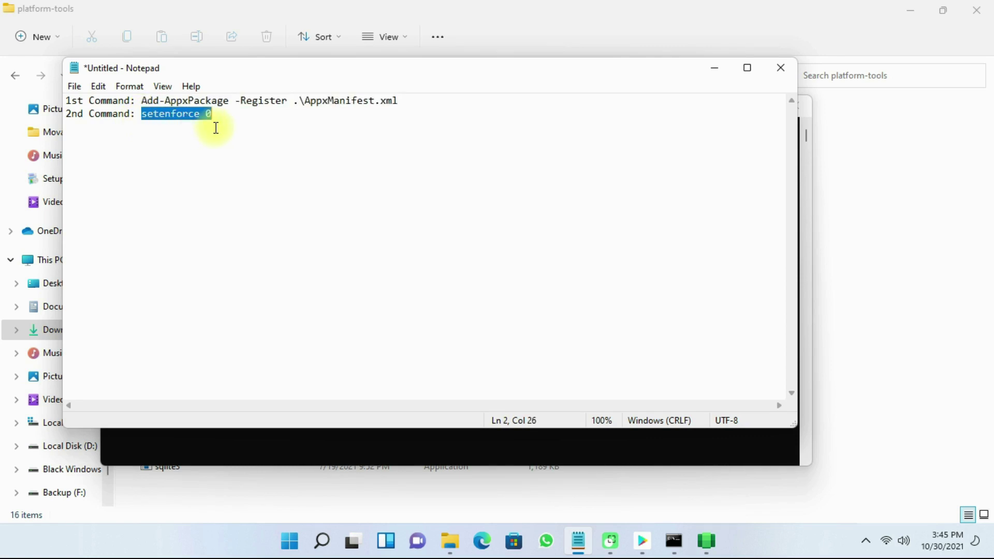
right_click(190, 117)
left_click(151, 165)
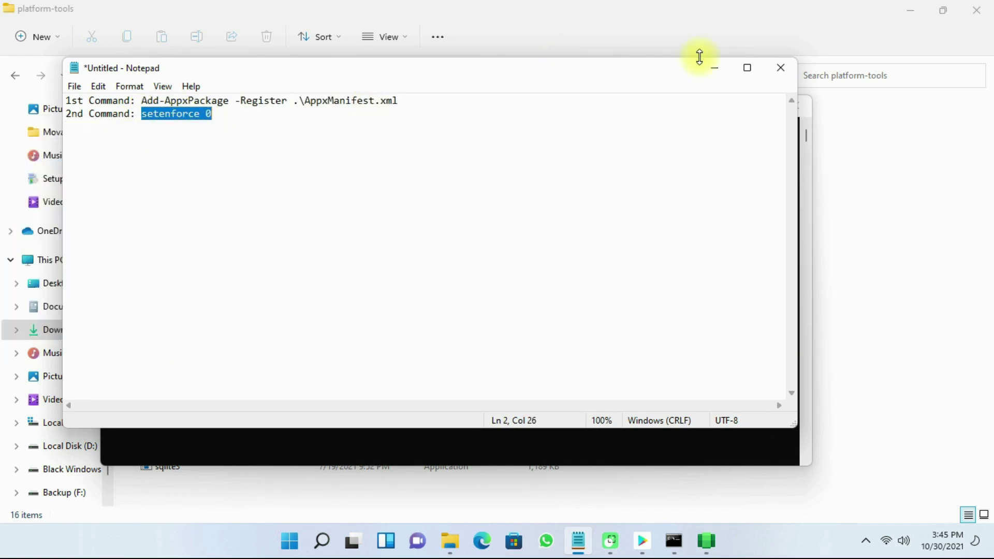
left_click(714, 68)
right_click(268, 278)
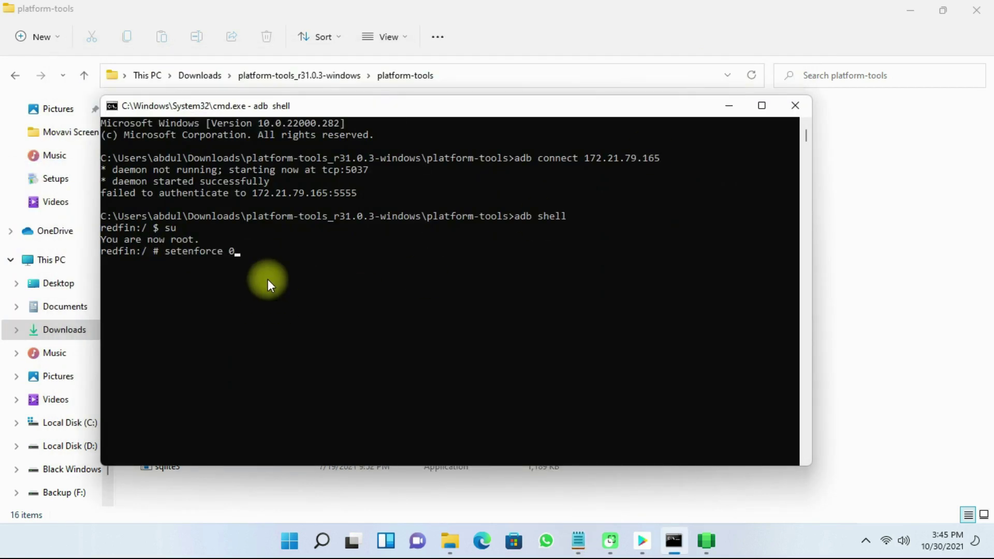
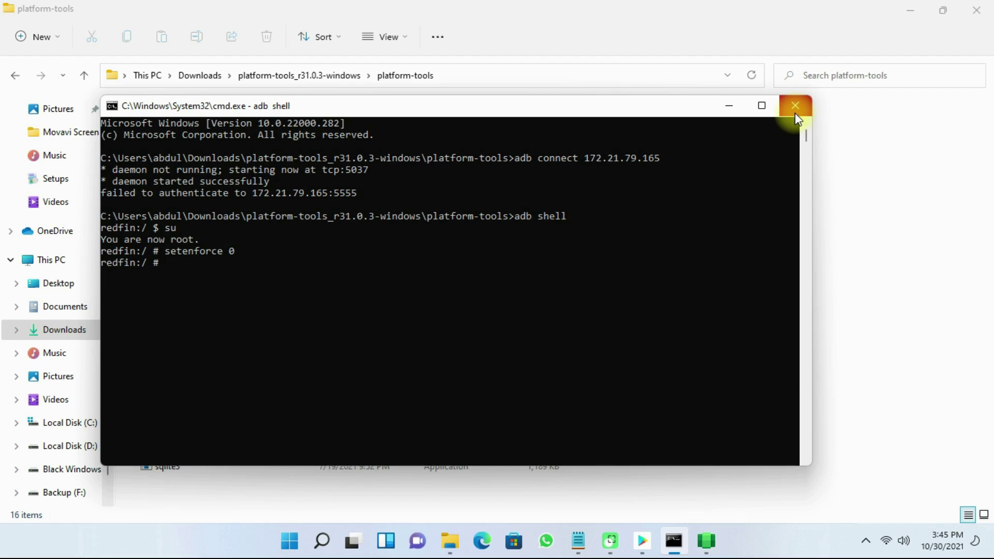
- Close the Command Prompt and the platform-tools folder, and launch the Play Store
left_click(797, 108)
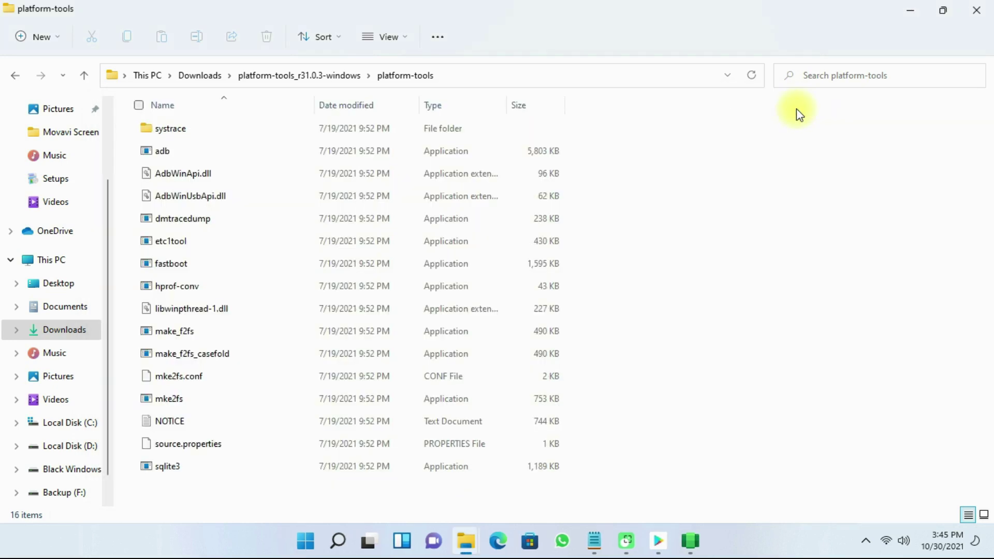
left_click(978, 9)
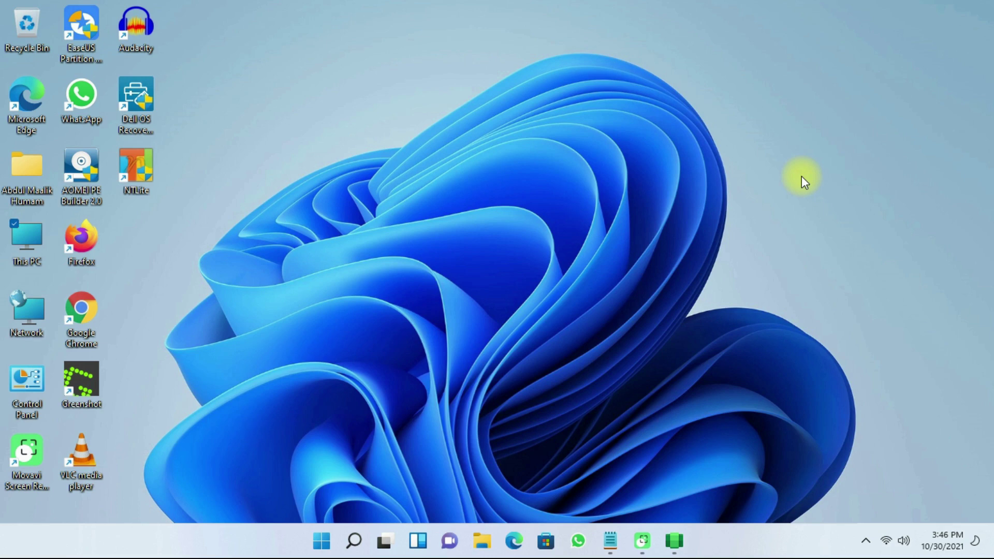
left_click(328, 534)
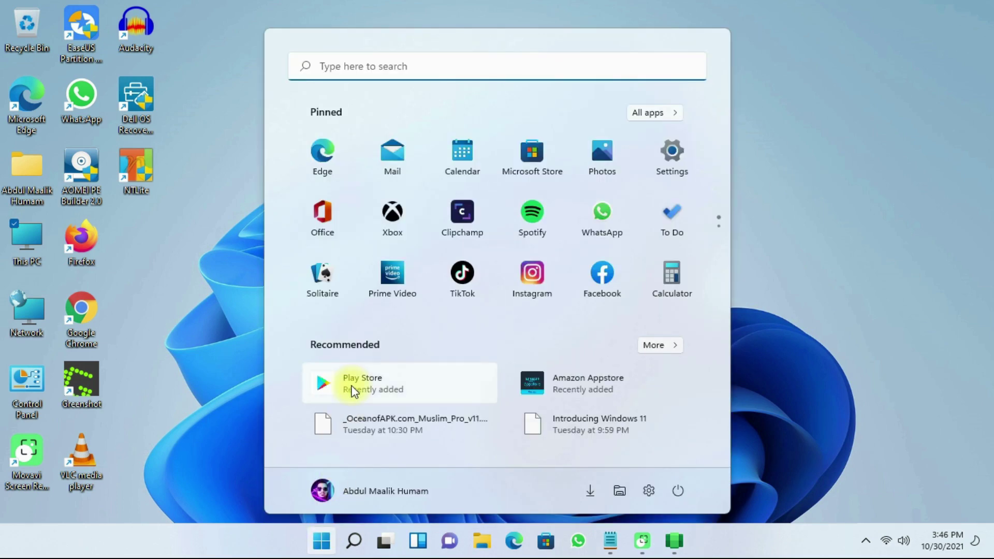
left_click(352, 389)
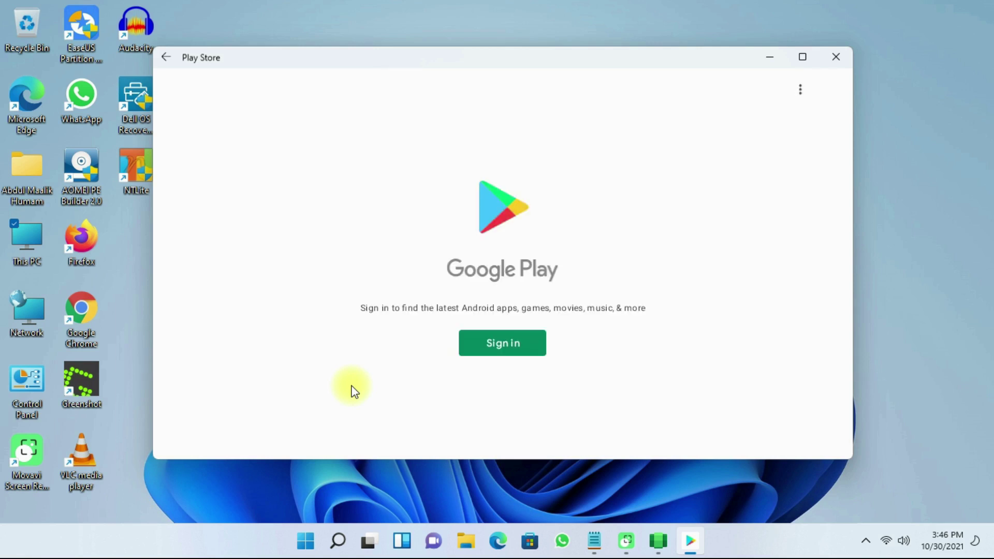
- Sign in to the Play Store with the Google account's e-mail and accept the Google terms of service
left_click(507, 350)
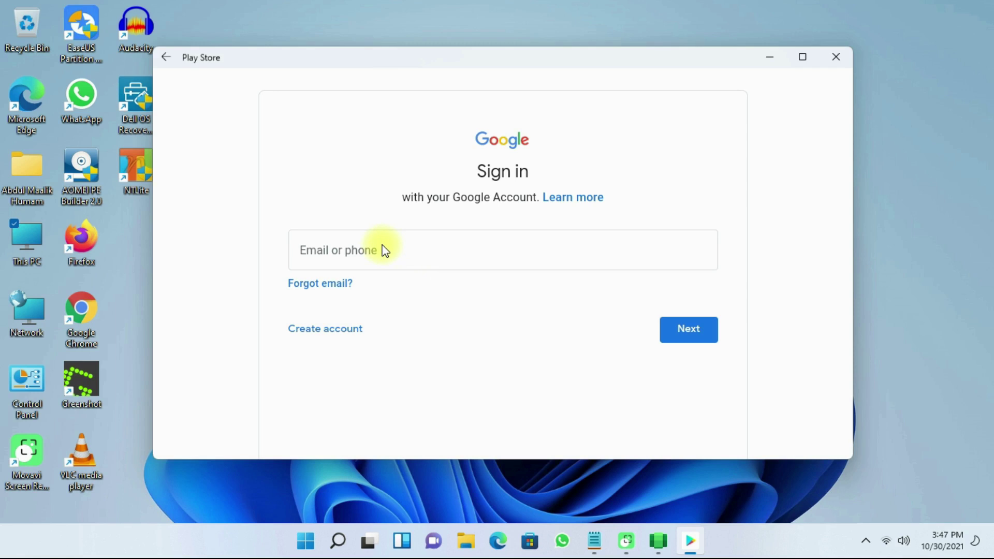
left_click(415, 266)
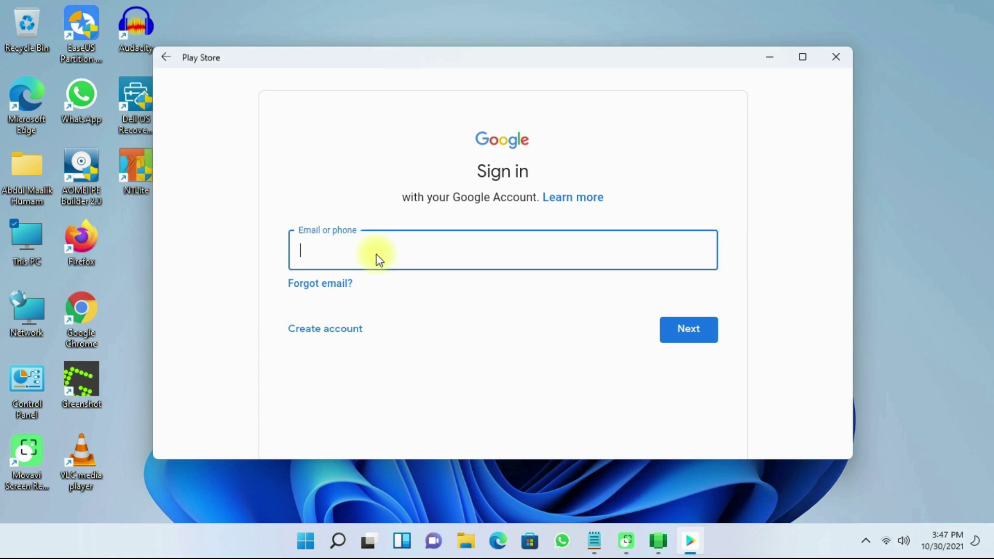
type("mr")
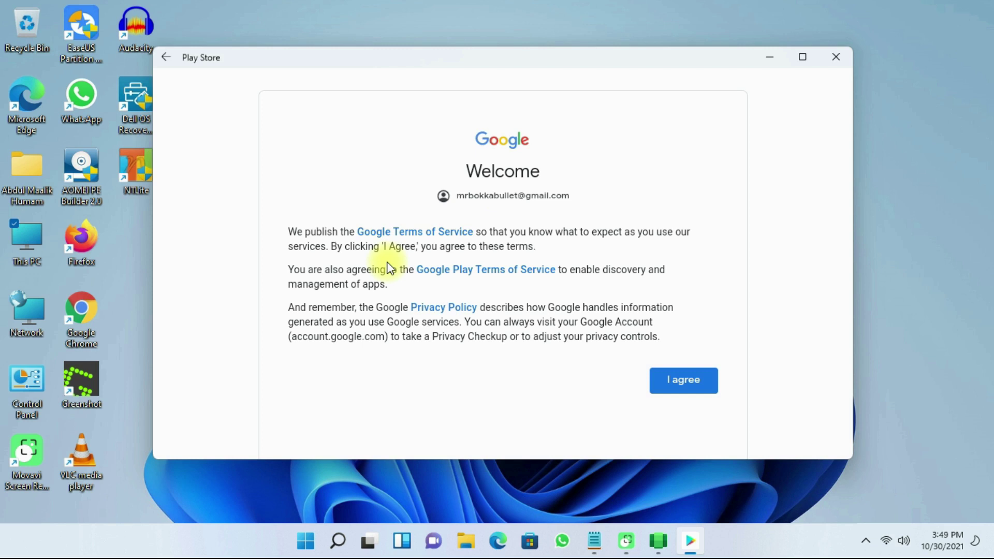
left_click(693, 380)
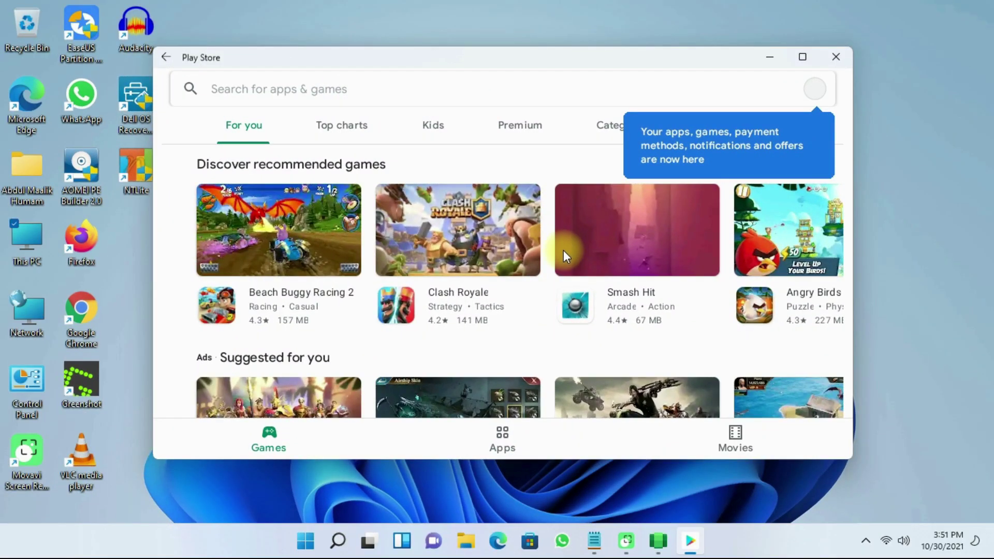
scroll(563, 254, "down", 5)
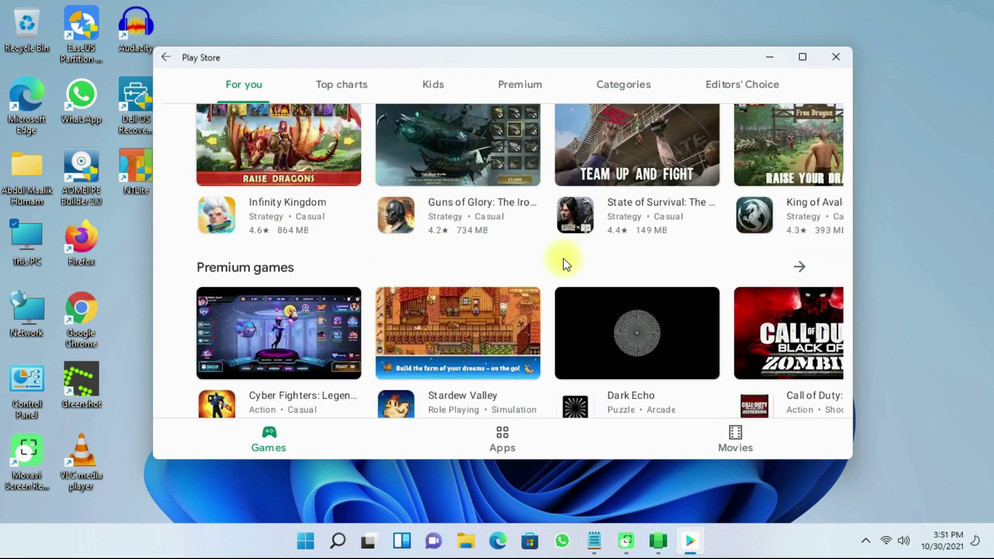
scroll(563, 259, "down", 2)
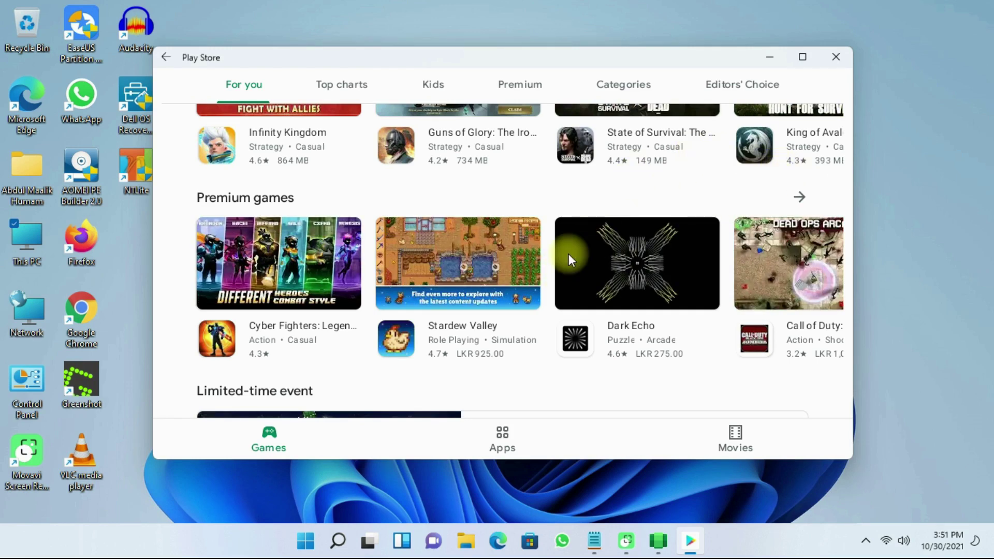
scroll(568, 254, "up", 3)
scroll(358, 205, "up", 5)
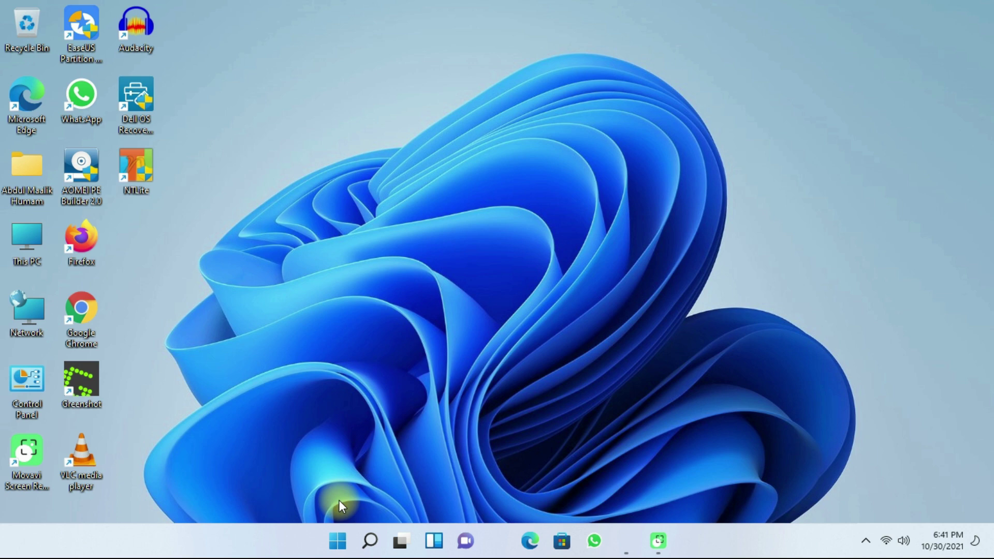
- Search Windows for restore, open Create a restore point, and start System Restore from System Protection
left_click(338, 542)
left_click(422, 65)
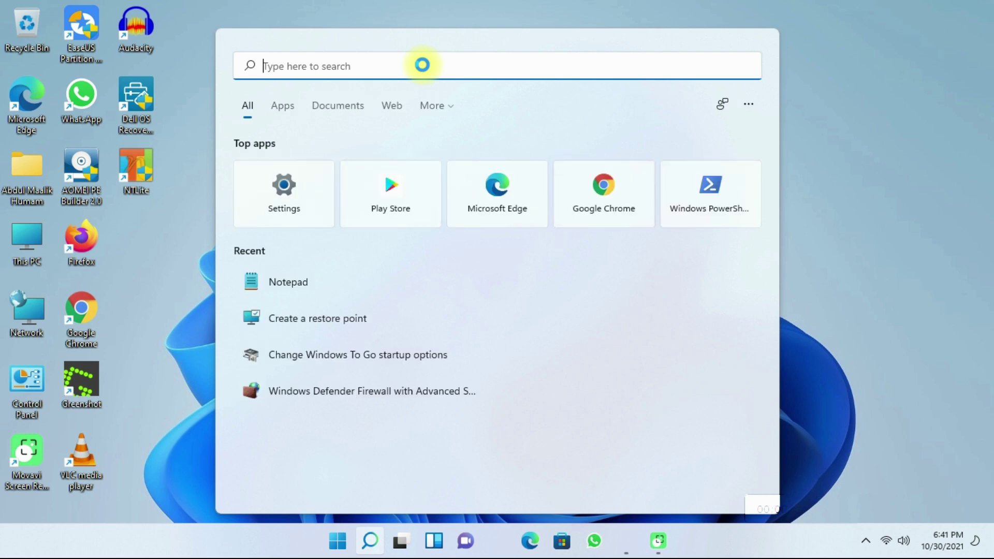
type("restore")
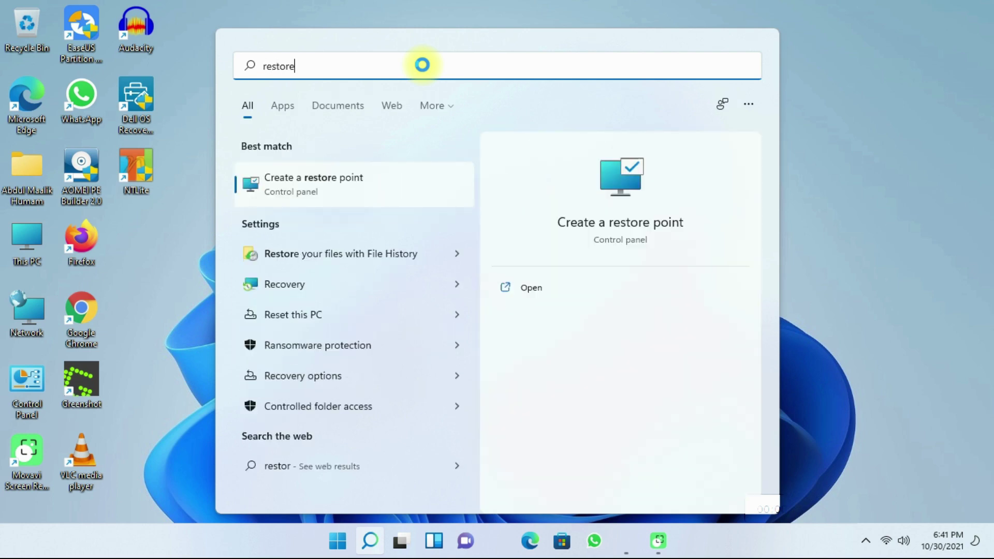
left_click(385, 180)
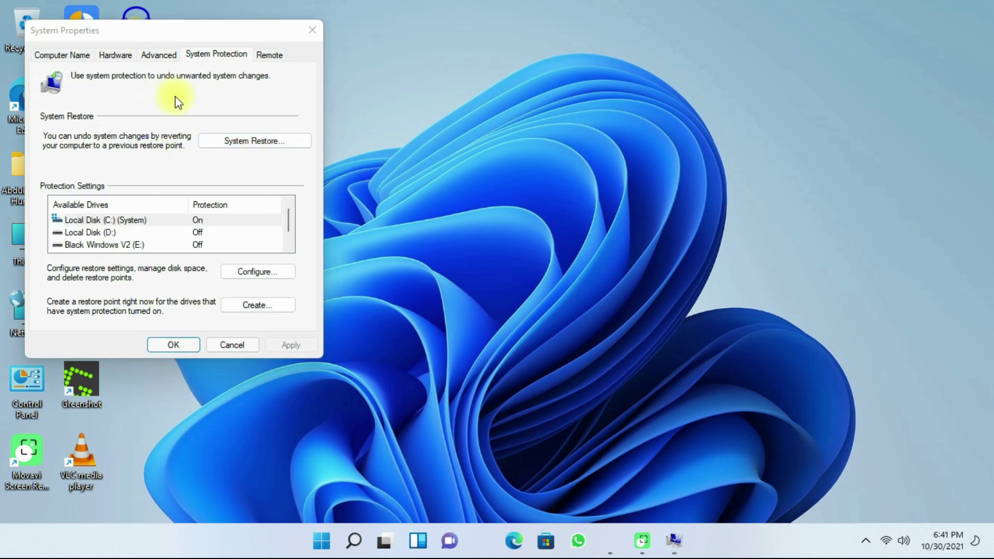
left_click(250, 140)
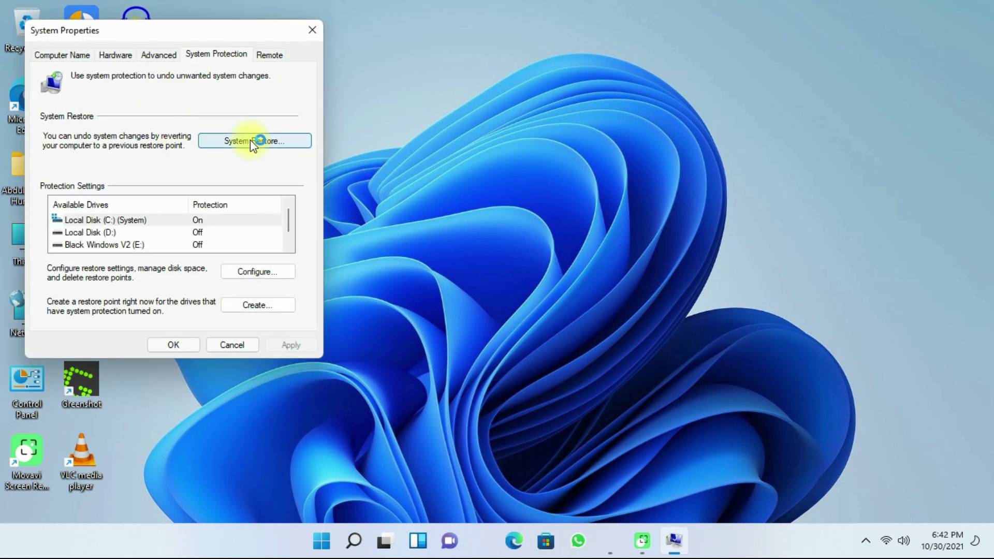